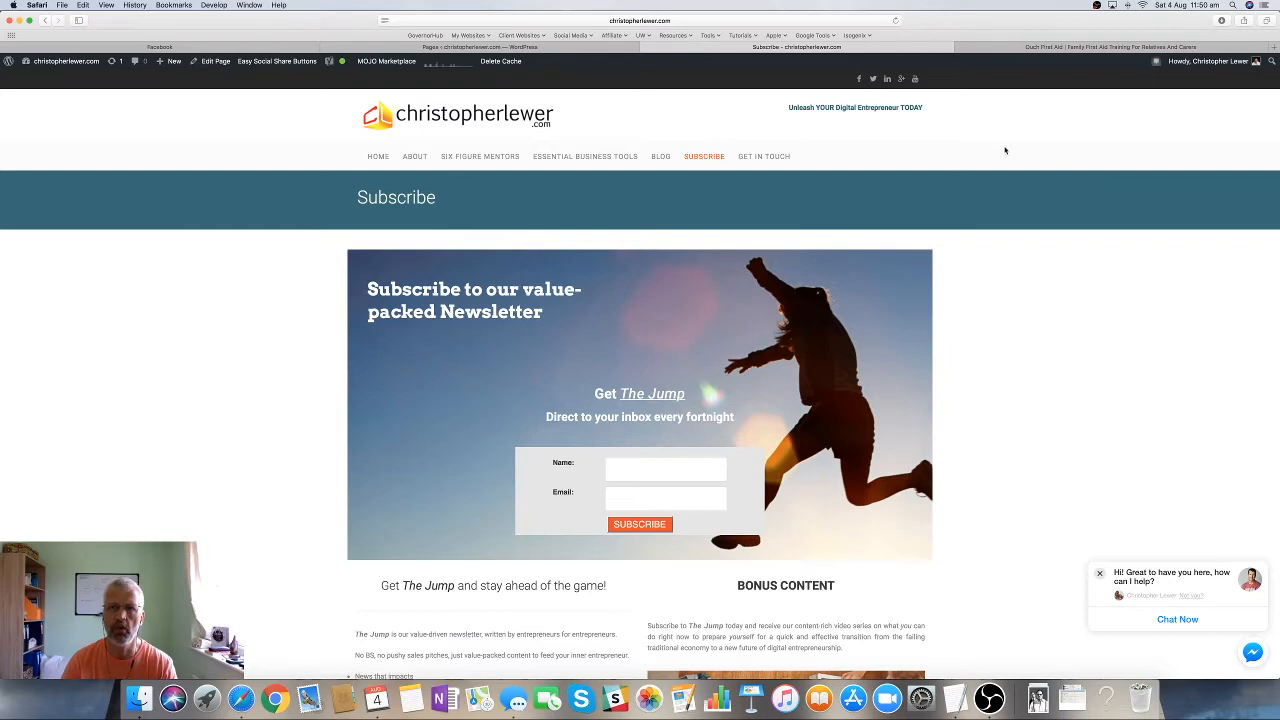
- View the Ouch First Aid site's First Aid Training For Business page and skim its introduction and first course
{"action": "left_click", "coordinate": [1030, 47]}
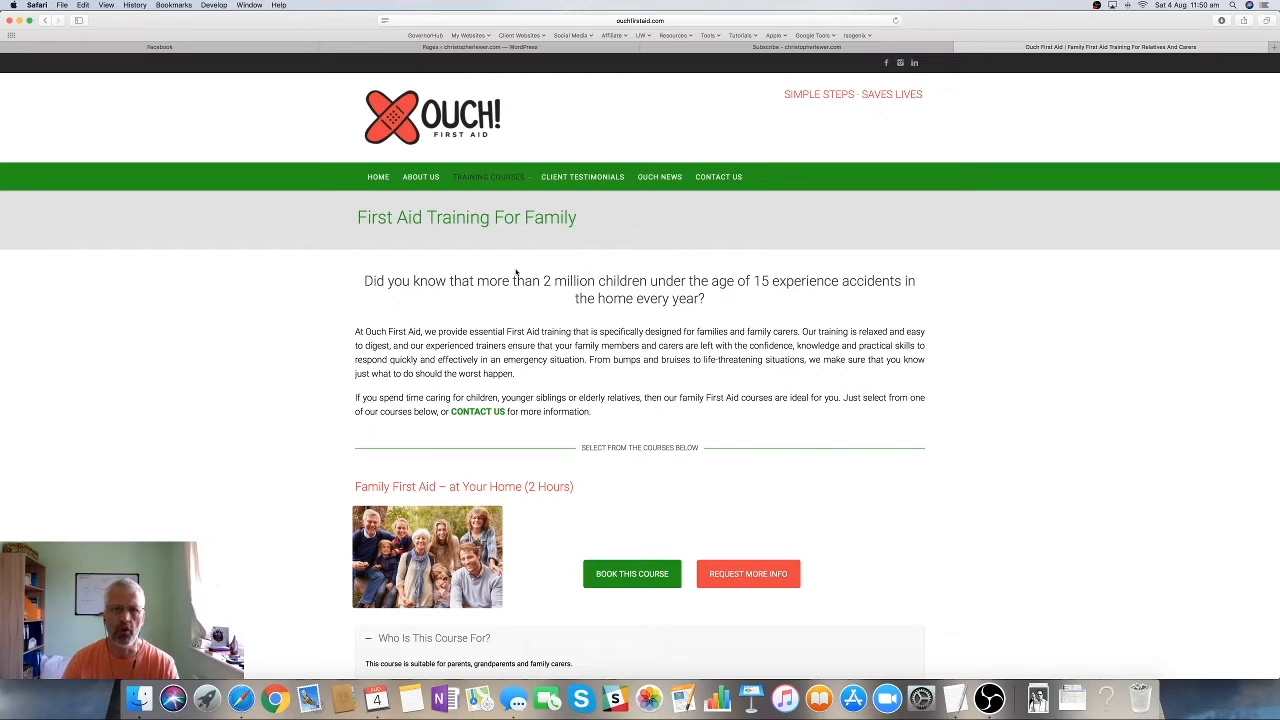
{"action": "mouse_move", "coordinate": [490, 178]}
{"action": "left_click", "coordinate": [439, 230]}
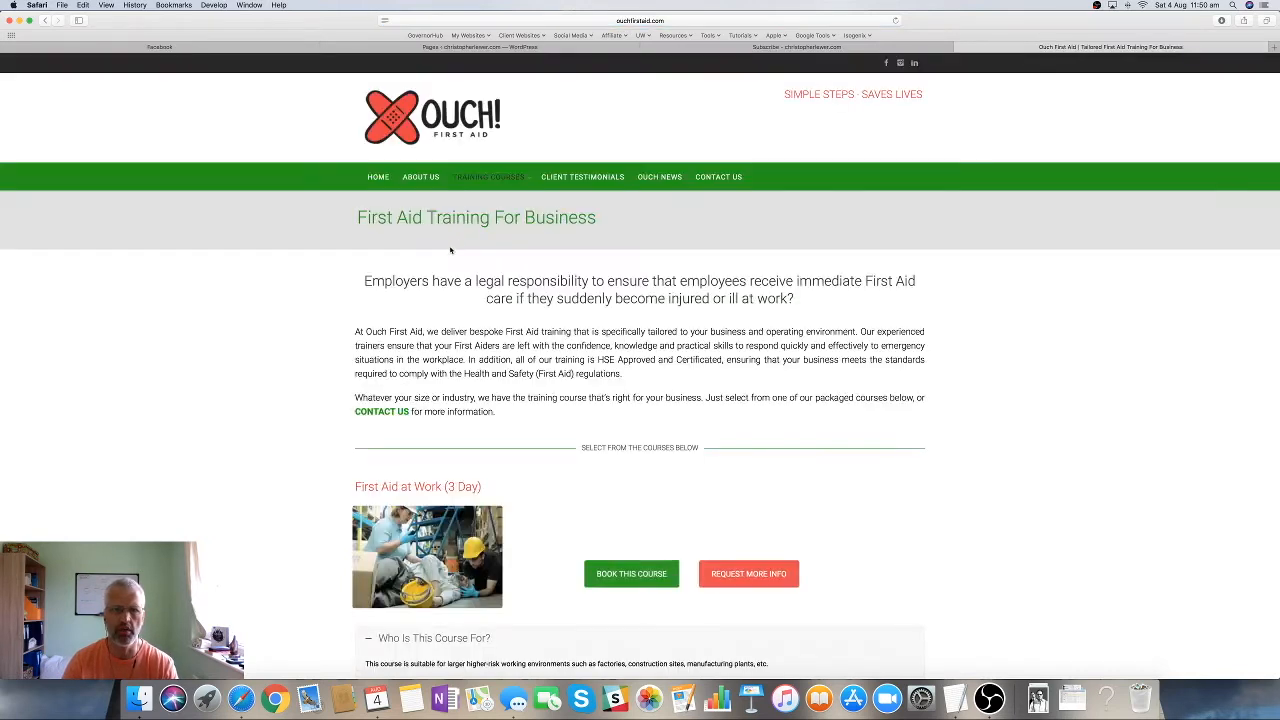
{"action": "scroll", "coordinate": [461, 255], "scroll_direction": "down", "scroll_amount": 5}
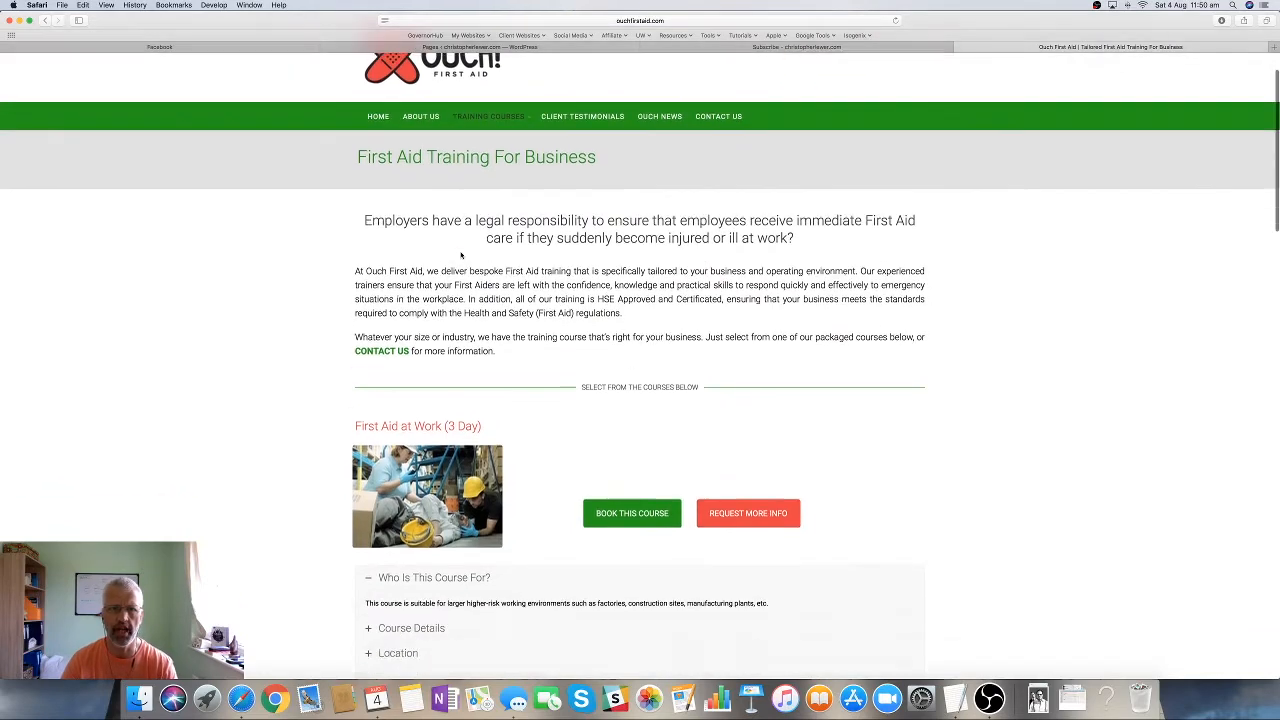
{"action": "scroll", "coordinate": [461, 255], "scroll_direction": "up", "scroll_amount": 5}
{"action": "scroll", "coordinate": [461, 255], "scroll_direction": "up", "scroll_amount": 1}
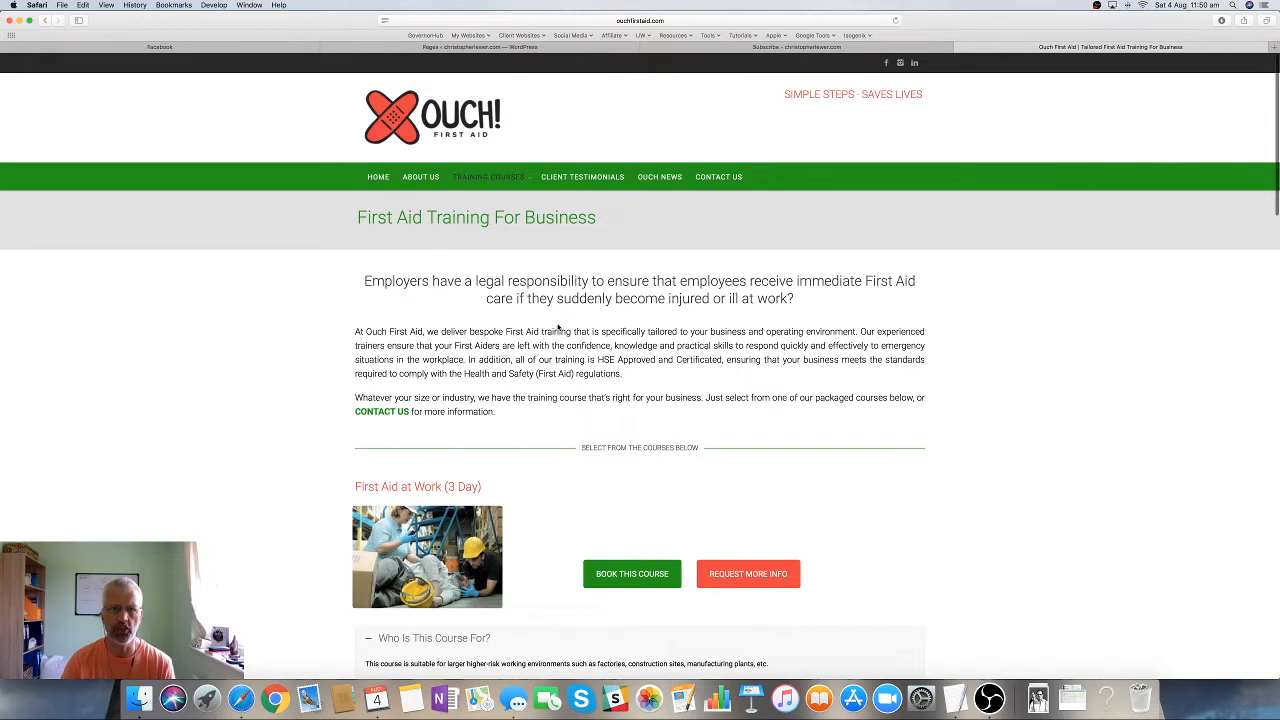
- View the First Aid Training For Family page and compare its layout with the business training page
{"action": "mouse_move", "coordinate": [506, 180]}
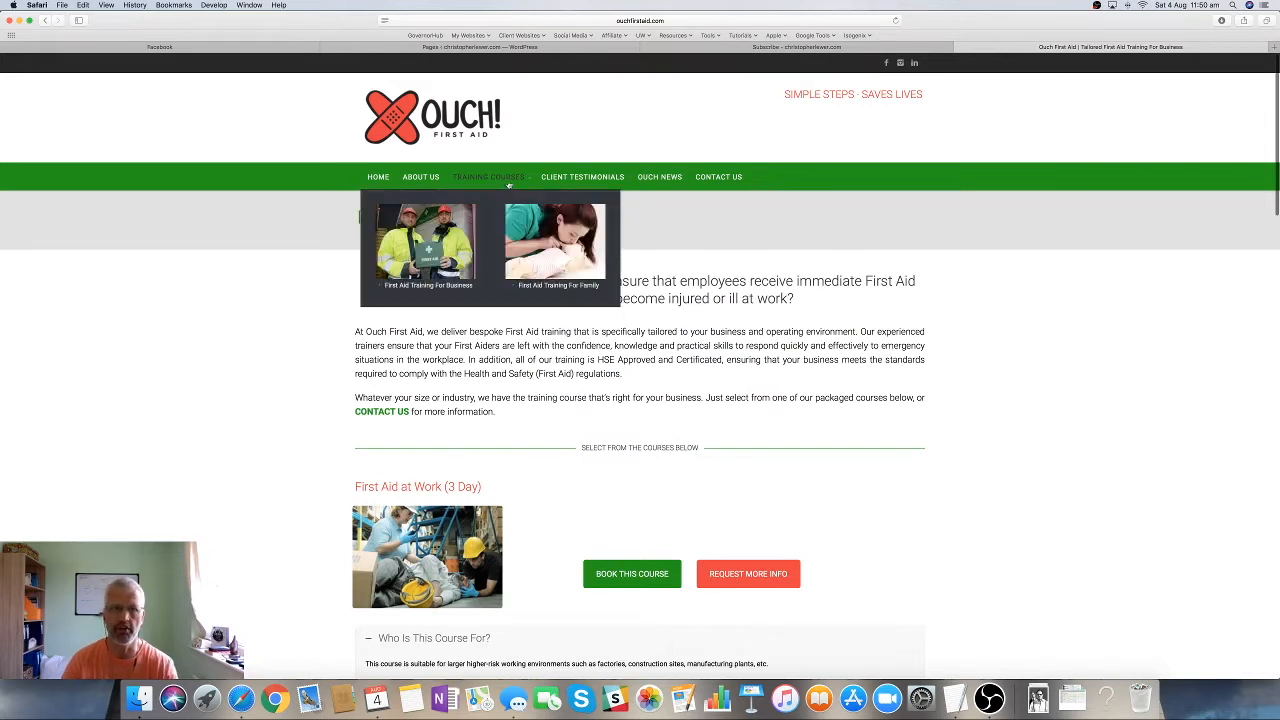
{"action": "left_click", "coordinate": [543, 230]}
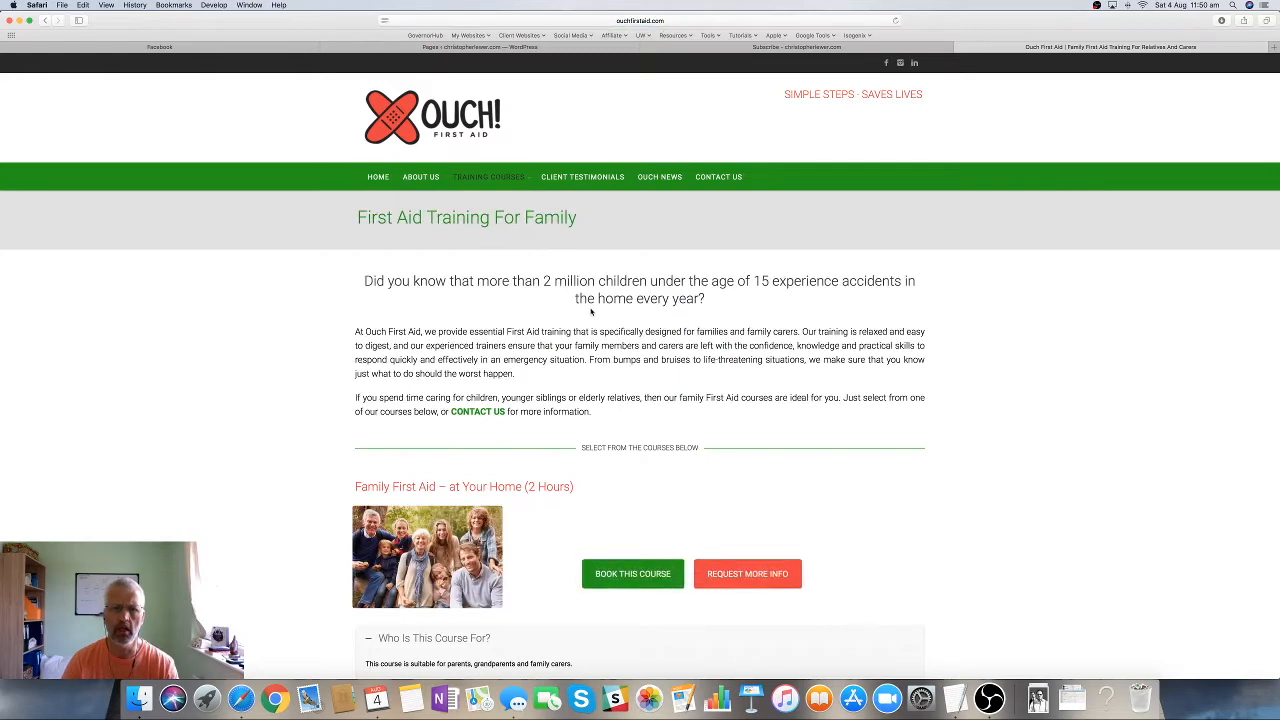
{"action": "scroll", "coordinate": [591, 312], "scroll_direction": "down", "scroll_amount": 5}
{"action": "scroll", "coordinate": [591, 312], "scroll_direction": "up", "scroll_amount": 3}
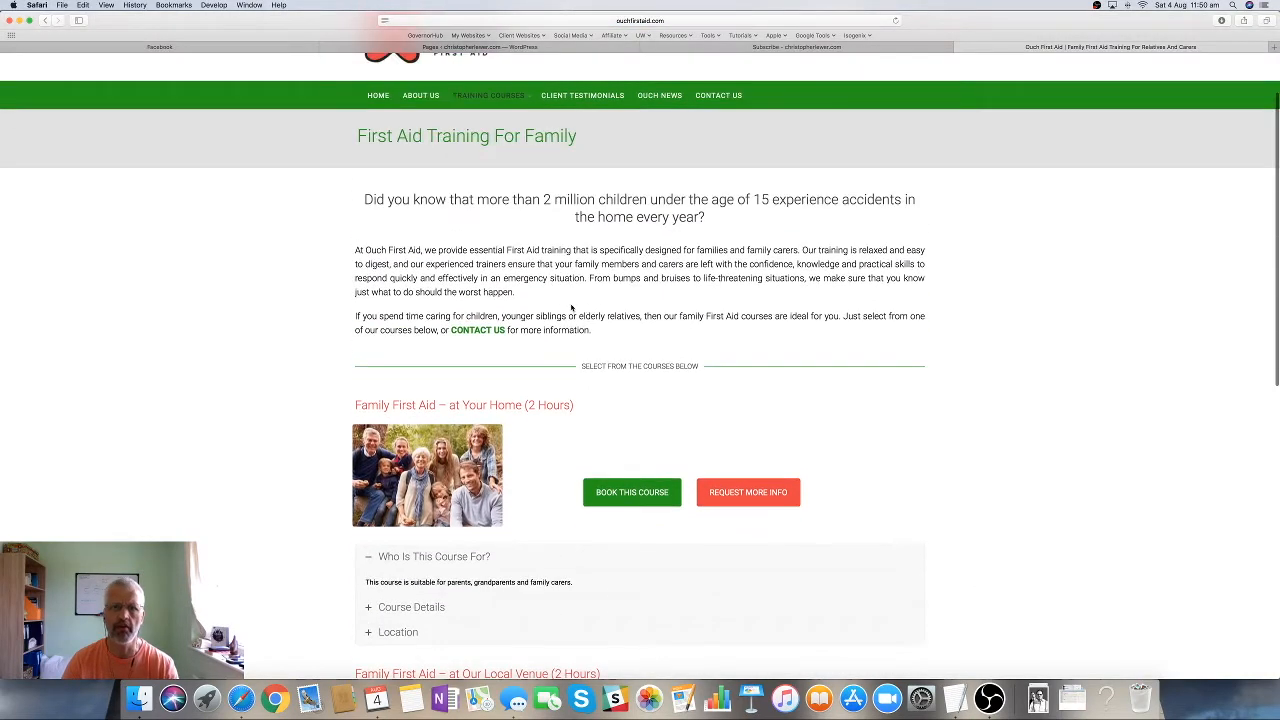
{"action": "scroll", "coordinate": [567, 311], "scroll_direction": "up", "scroll_amount": 1}
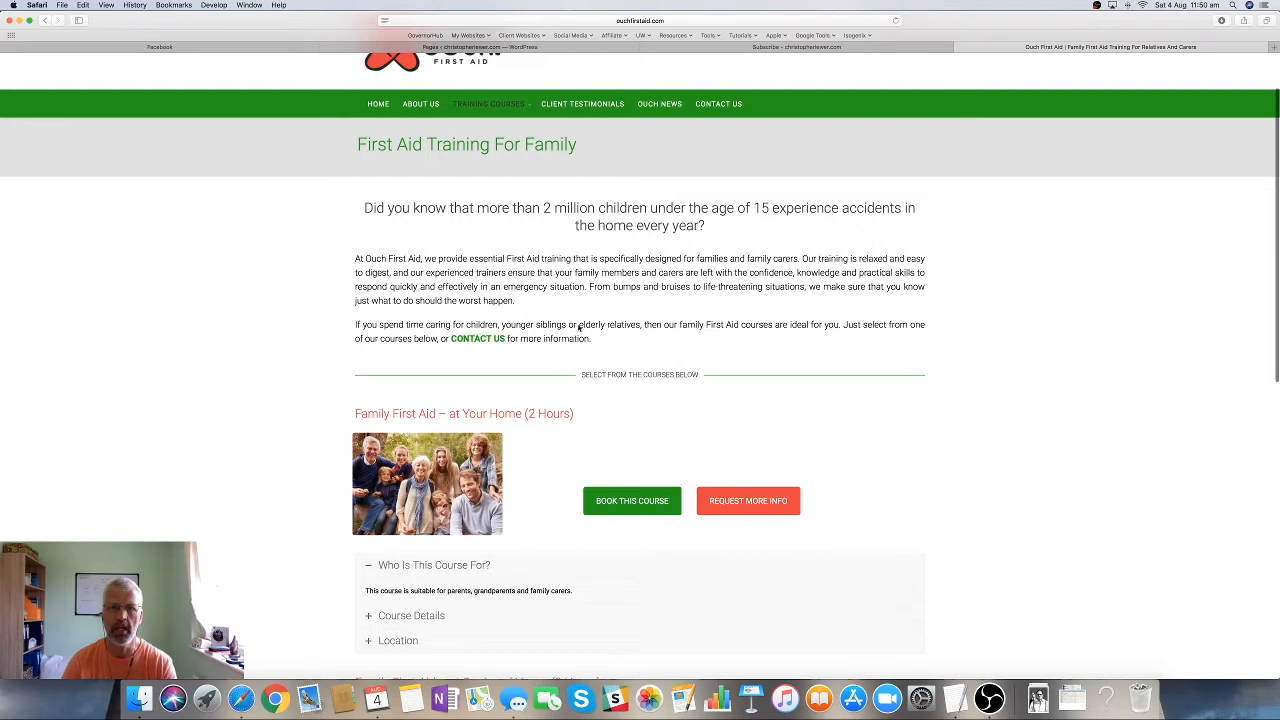
{"action": "scroll", "coordinate": [578, 328], "scroll_direction": "up", "scroll_amount": 2}
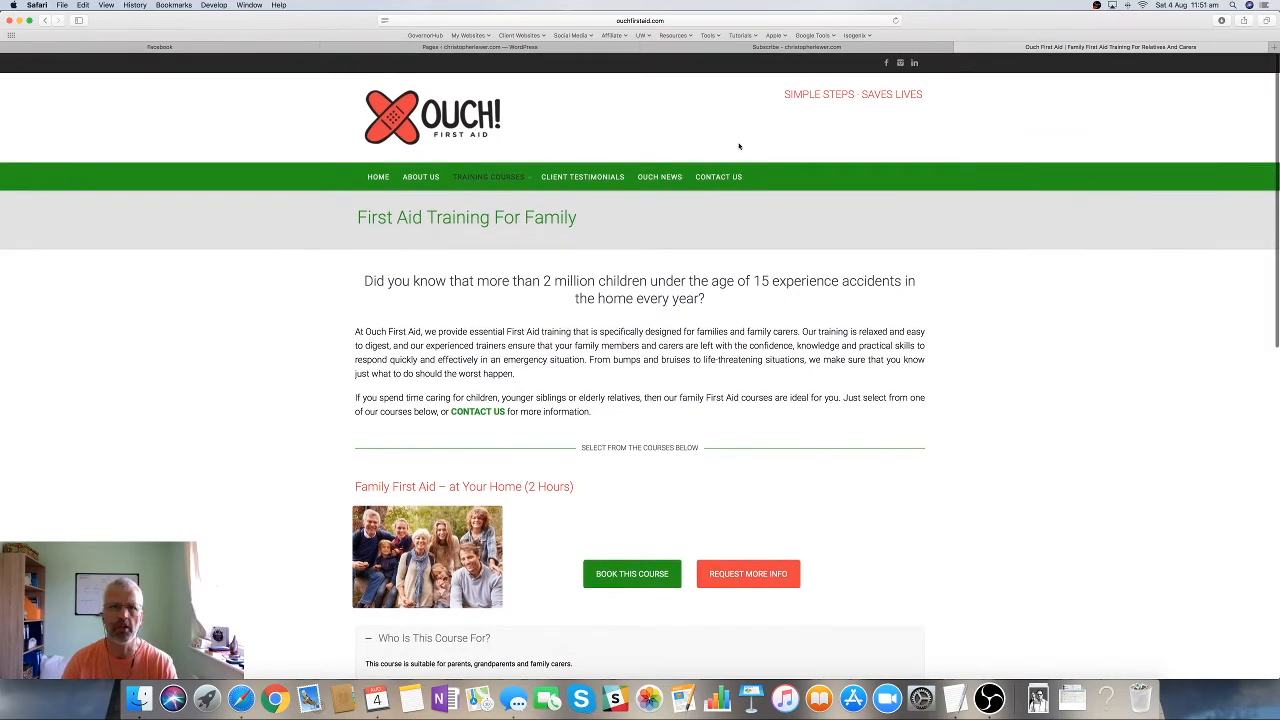
- Review the live Subscribe page's layout and the site's list of published WordPress pages
{"action": "left_click", "coordinate": [778, 49]}
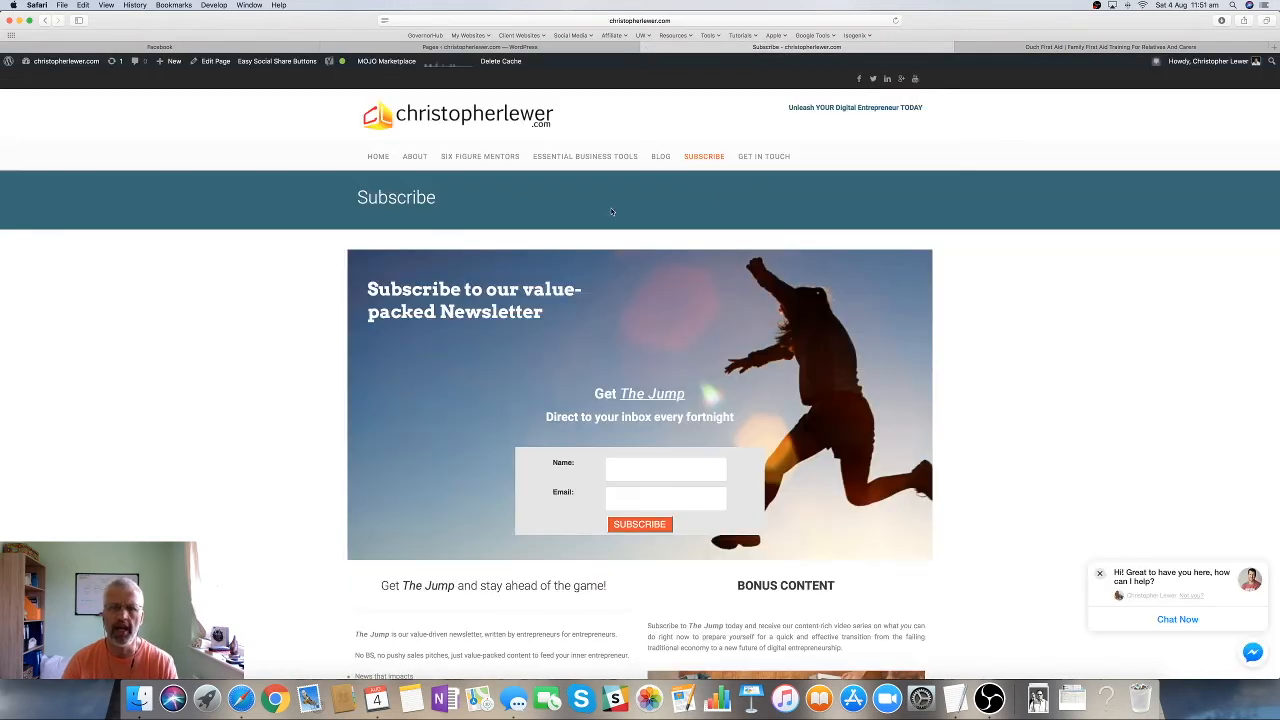
{"action": "left_click", "coordinate": [582, 48]}
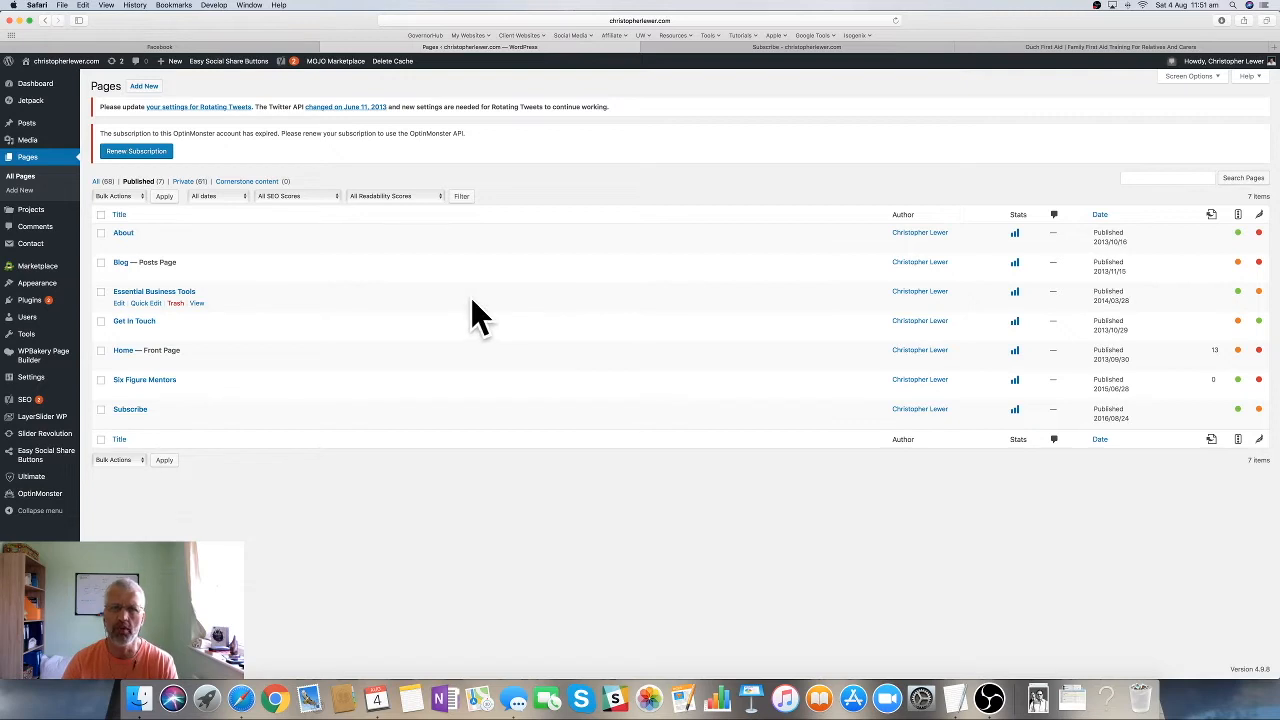
{"action": "left_click", "coordinate": [798, 48]}
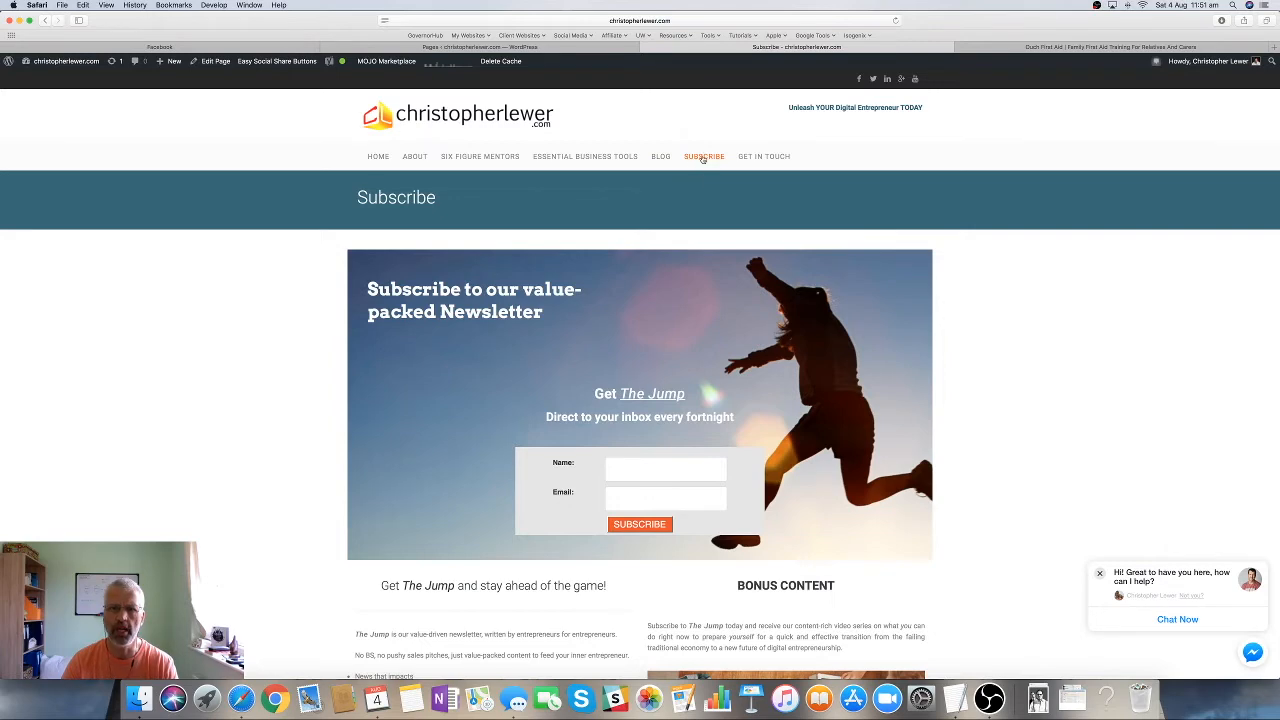
{"action": "scroll", "coordinate": [670, 250], "scroll_direction": "down", "scroll_amount": 10}
{"action": "scroll", "coordinate": [720, 245], "scroll_direction": "up", "scroll_amount": 10}
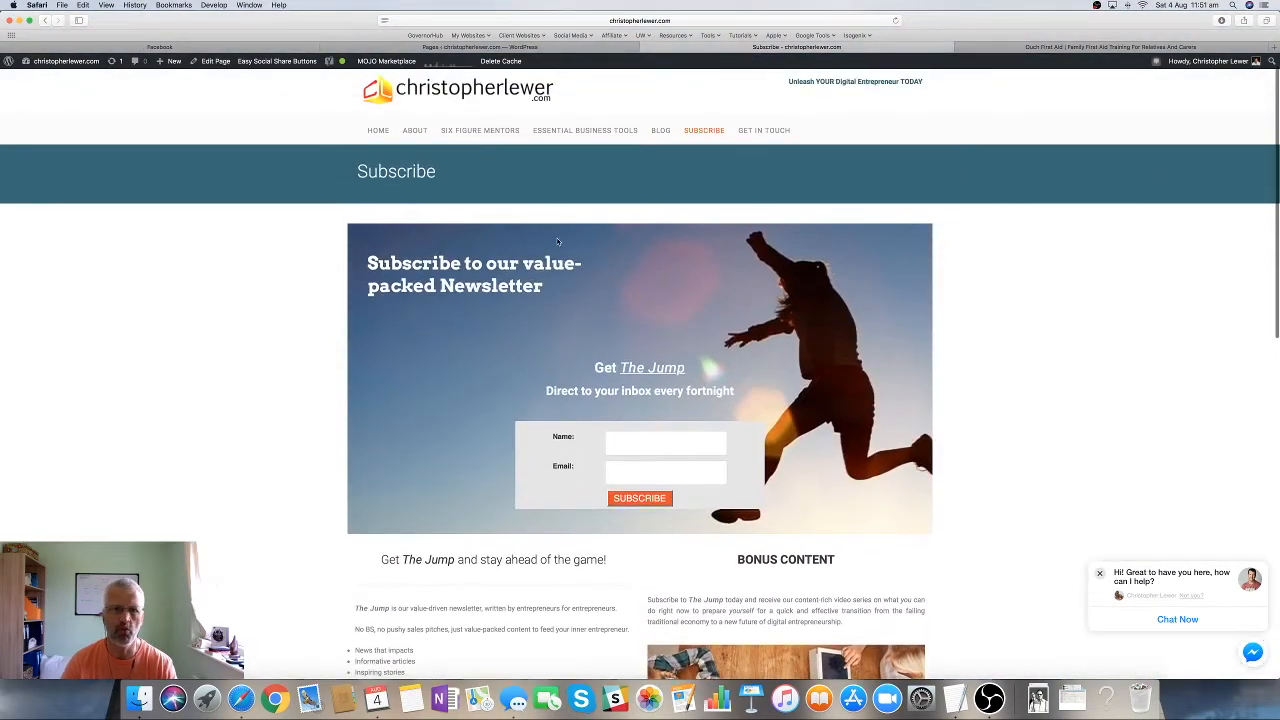
- Add a new WordPress page titled "New Page" and publish it
{"action": "left_click", "coordinate": [551, 49]}
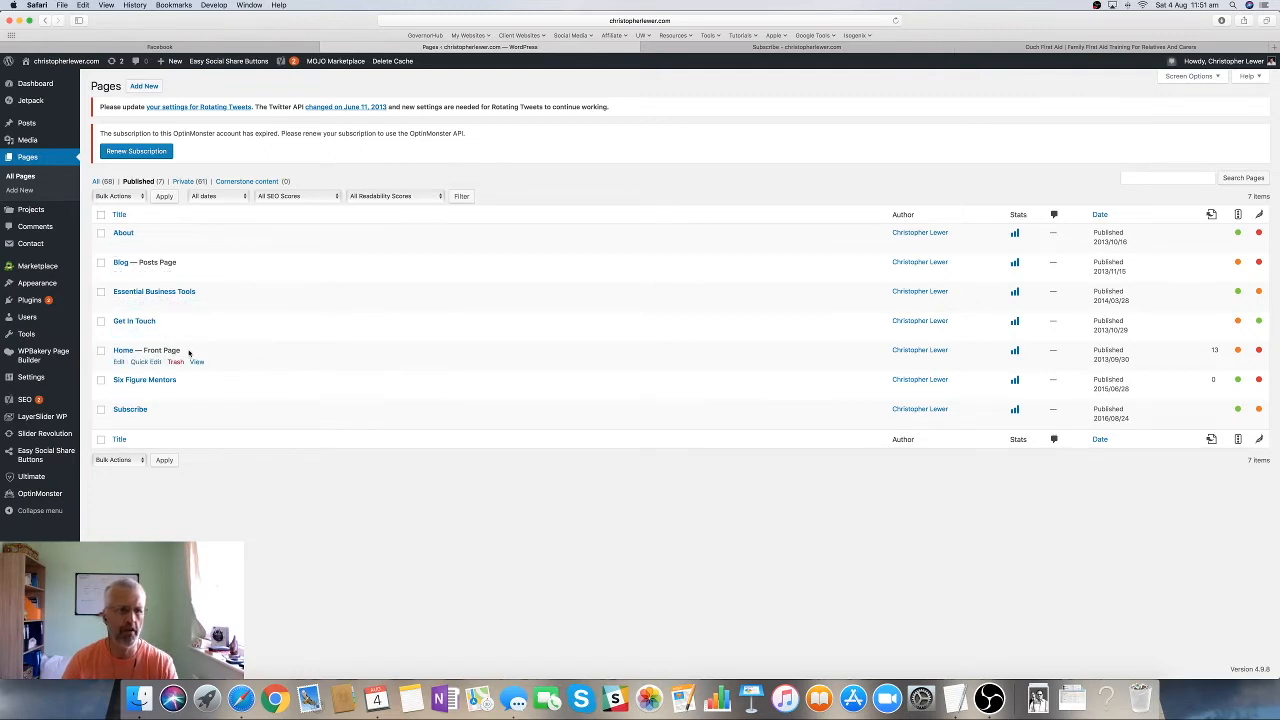
{"action": "left_click", "coordinate": [151, 86]}
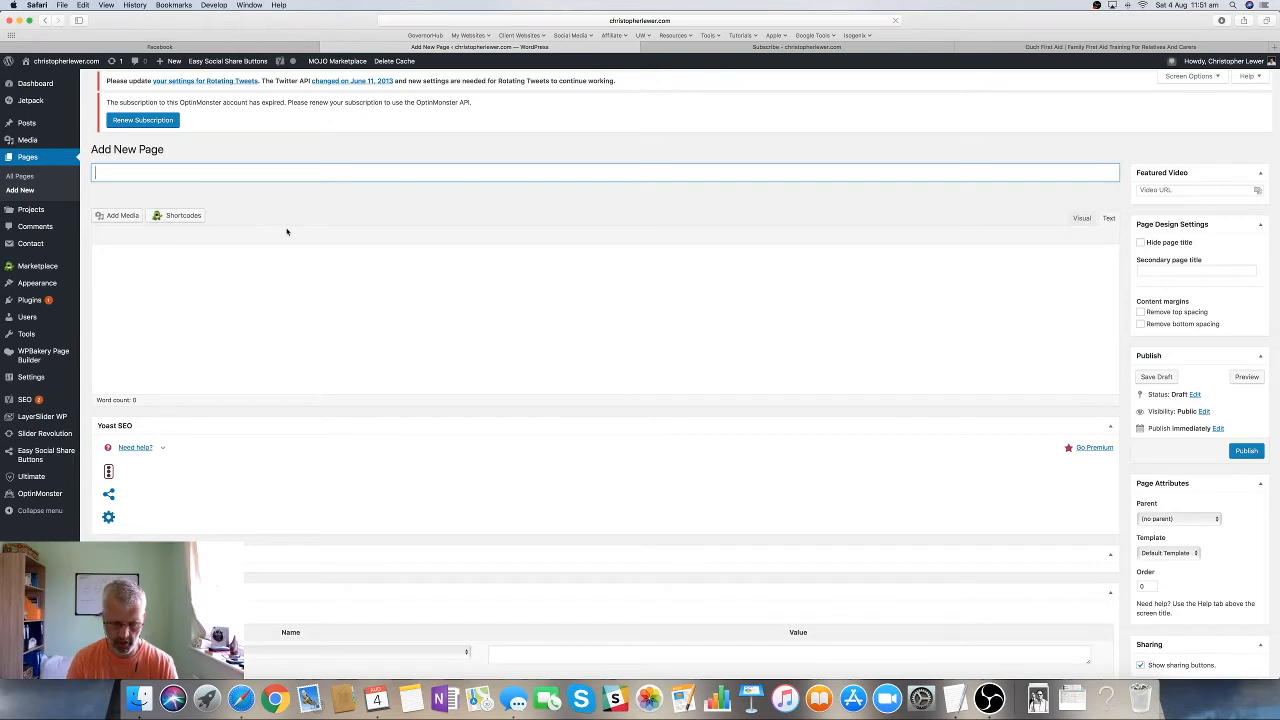
{"action": "type", "text": "Ne"}
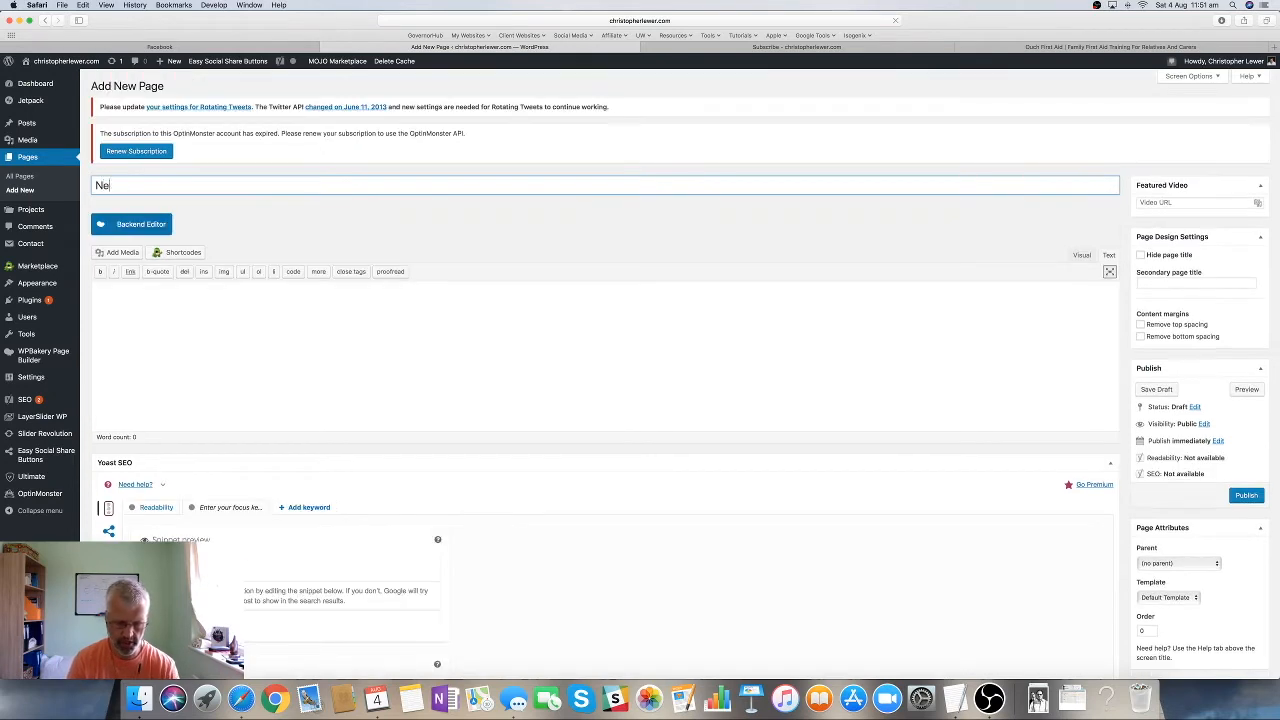
{"action": "type", "text": "w Page"}
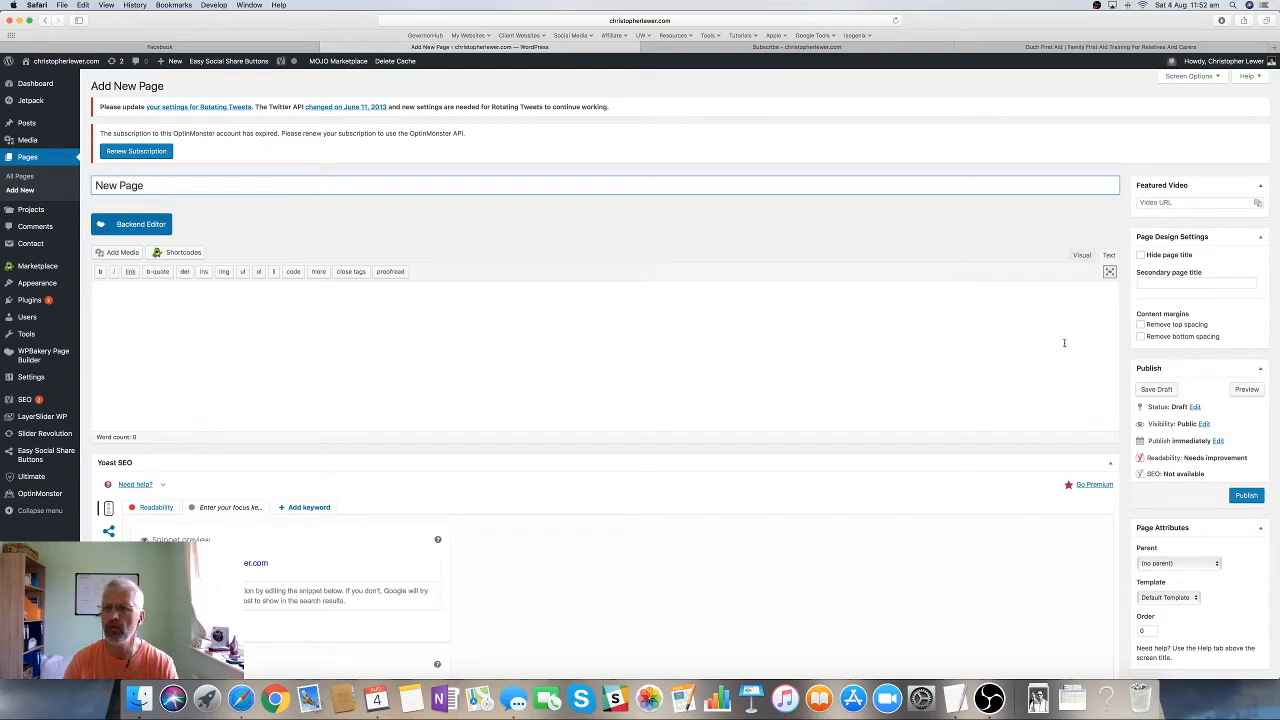
{"action": "left_click", "coordinate": [1246, 497]}
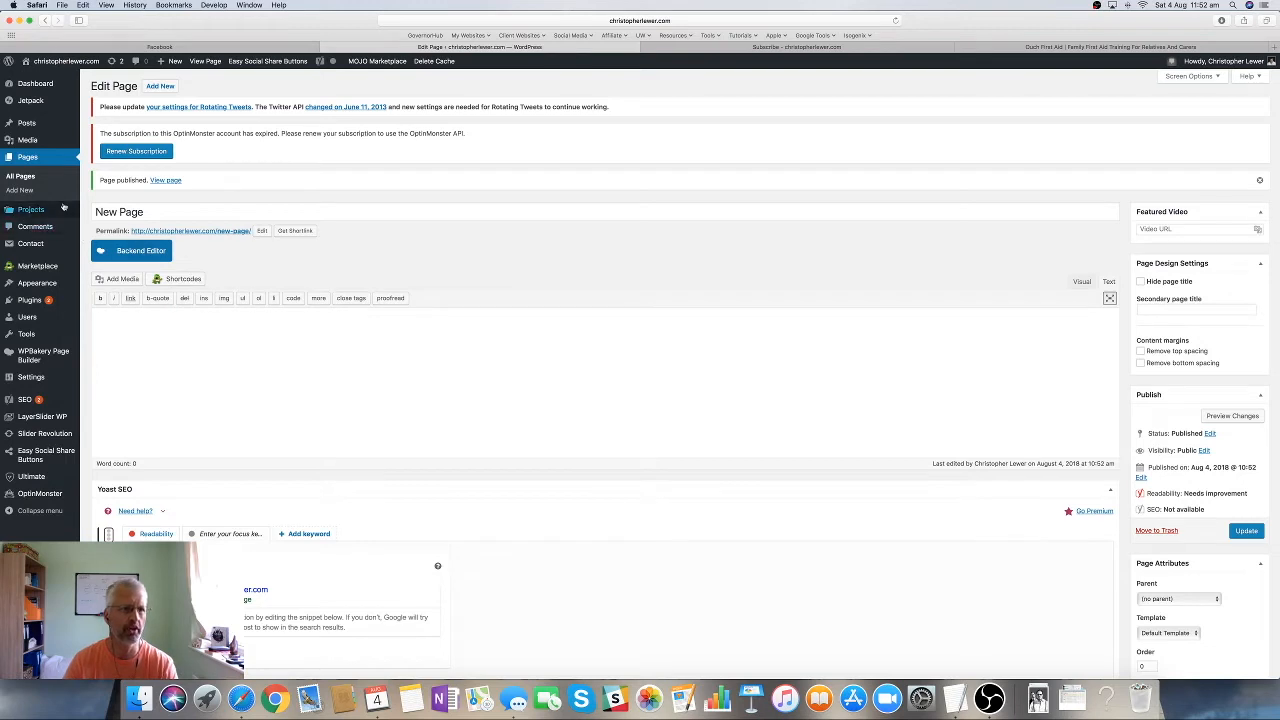
- Open the site's menu settings and load Primary Website Menu (auto-generated) for editing
{"action": "mouse_move", "coordinate": [46, 286]}
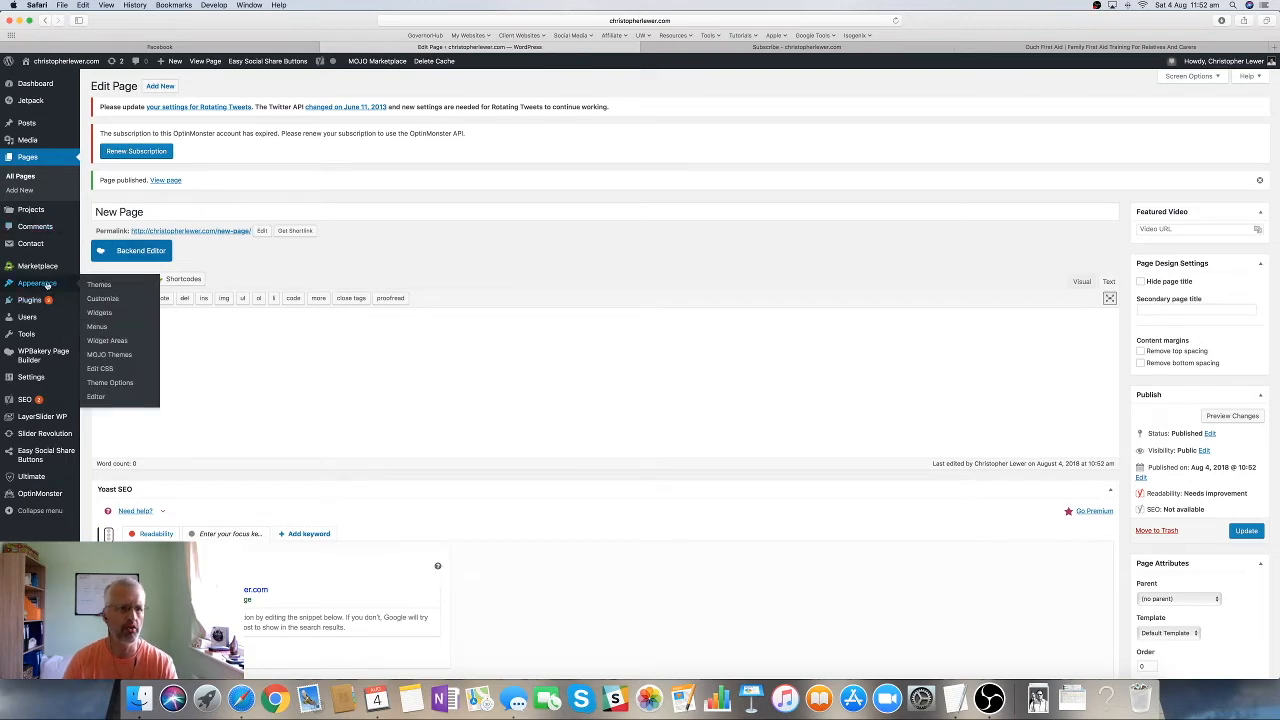
{"action": "left_click", "coordinate": [97, 327]}
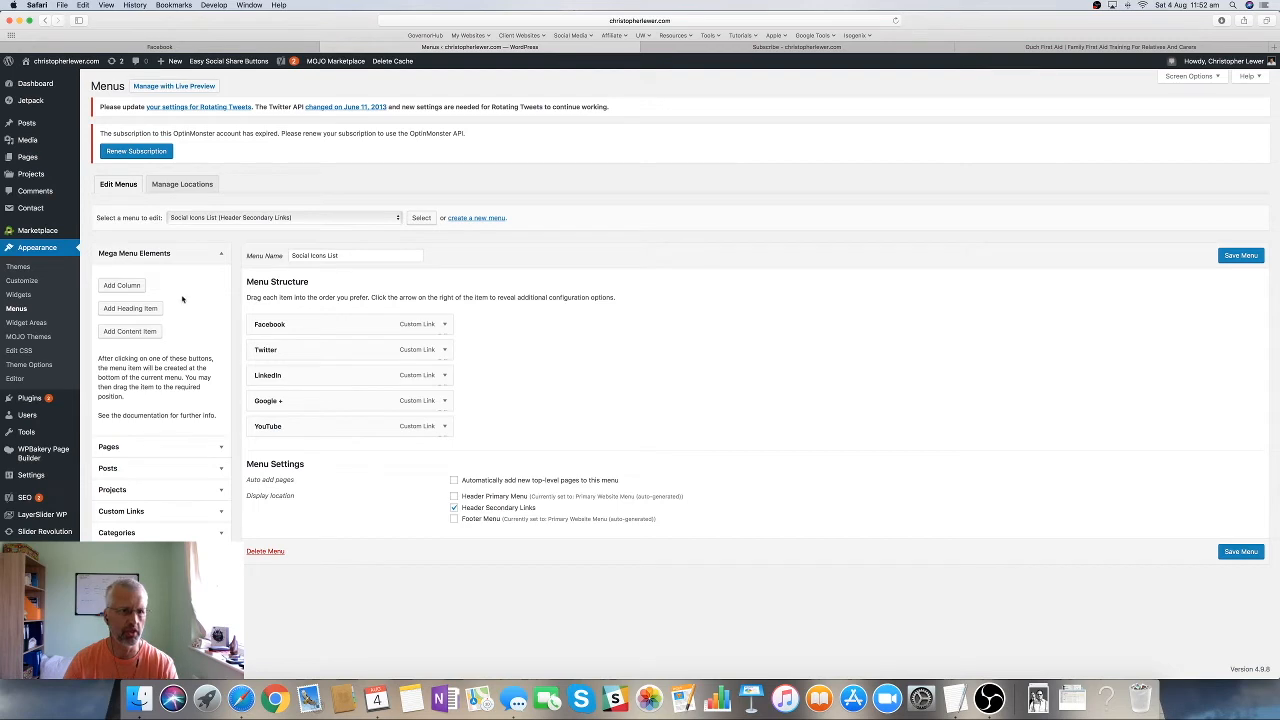
{"action": "left_click", "coordinate": [214, 449]}
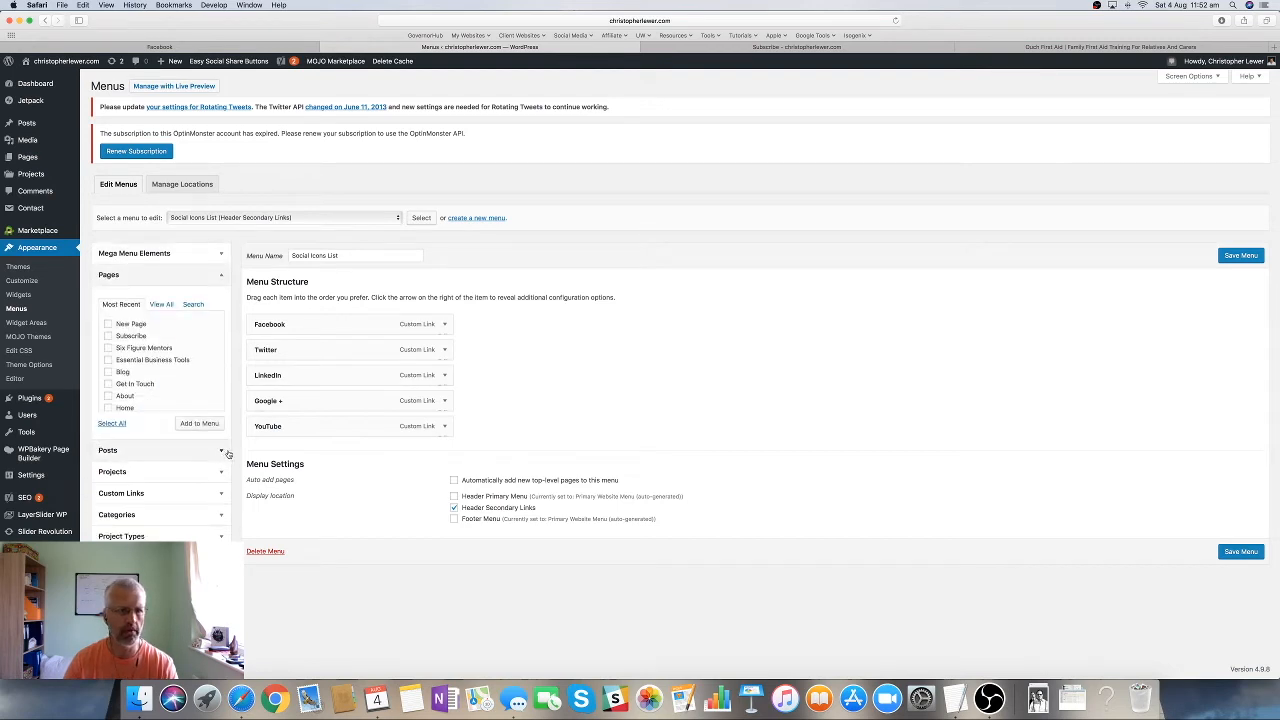
{"action": "left_click", "coordinate": [315, 219]}
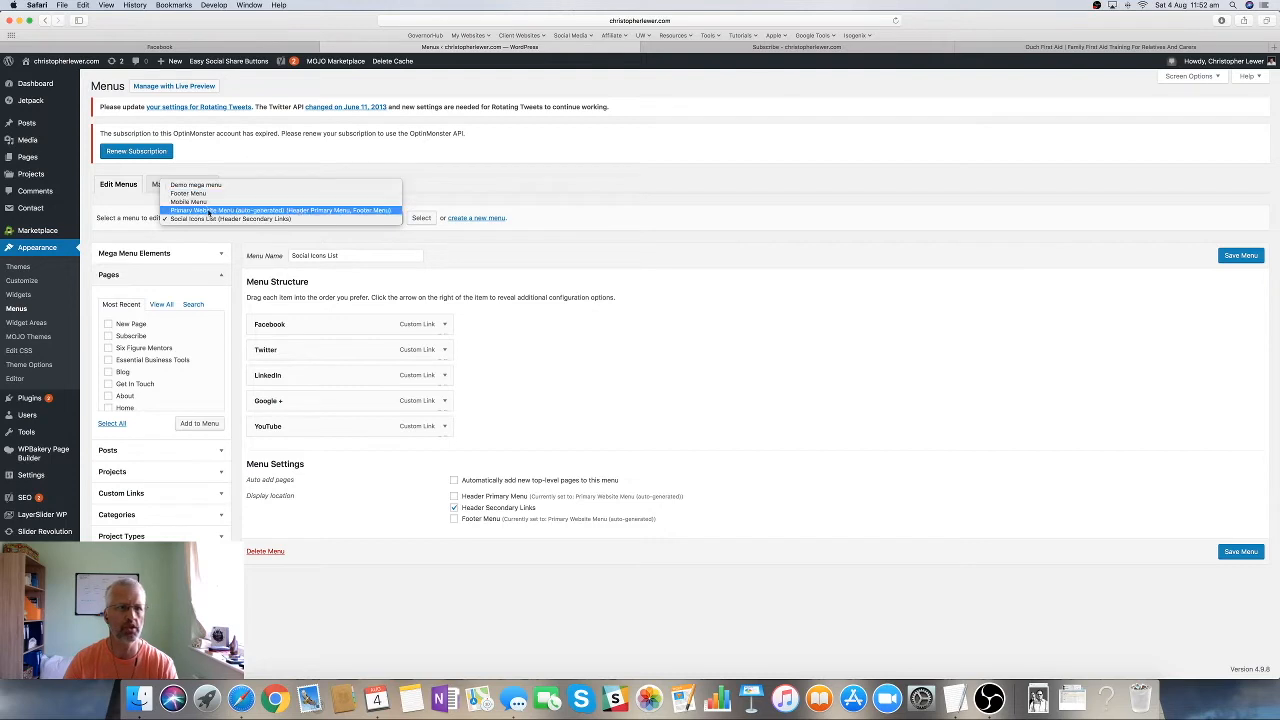
{"action": "left_click", "coordinate": [208, 211]}
{"action": "left_click", "coordinate": [421, 218]}
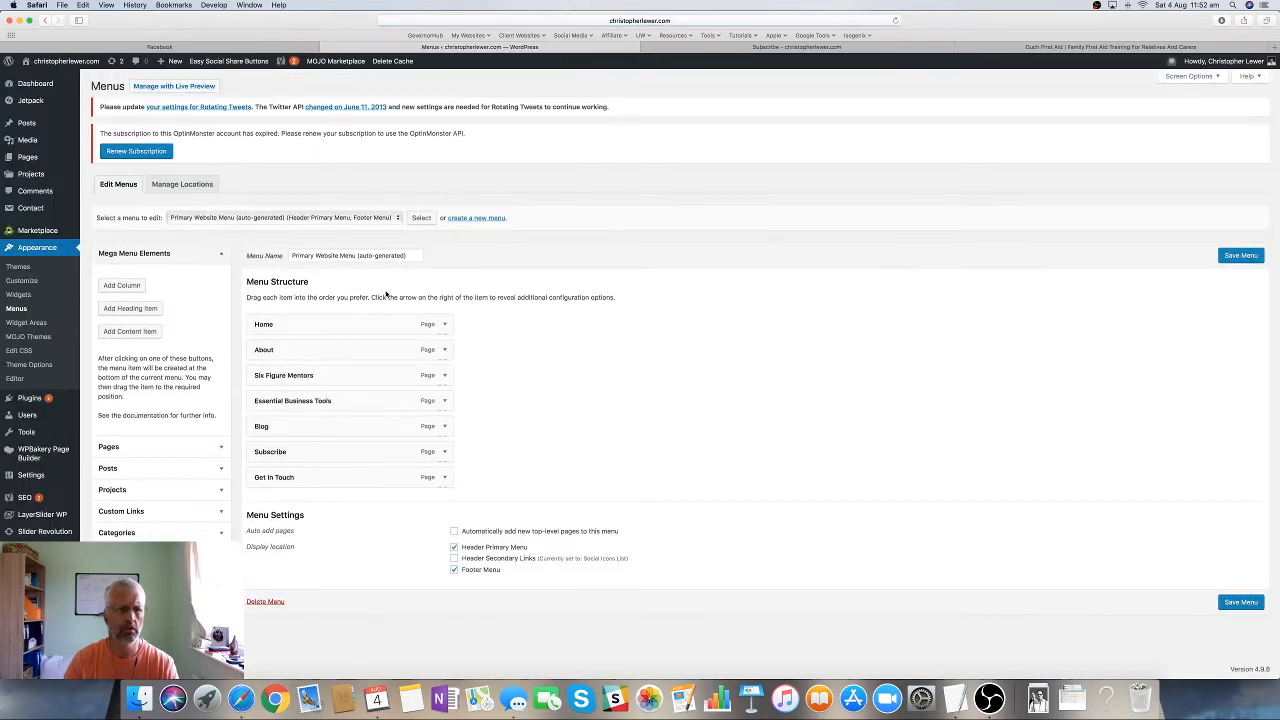
- Add New Page to the primary menu between Subscribe and Get In Touch, and save the menu
{"action": "left_click", "coordinate": [209, 450]}
{"action": "left_click", "coordinate": [108, 324]}
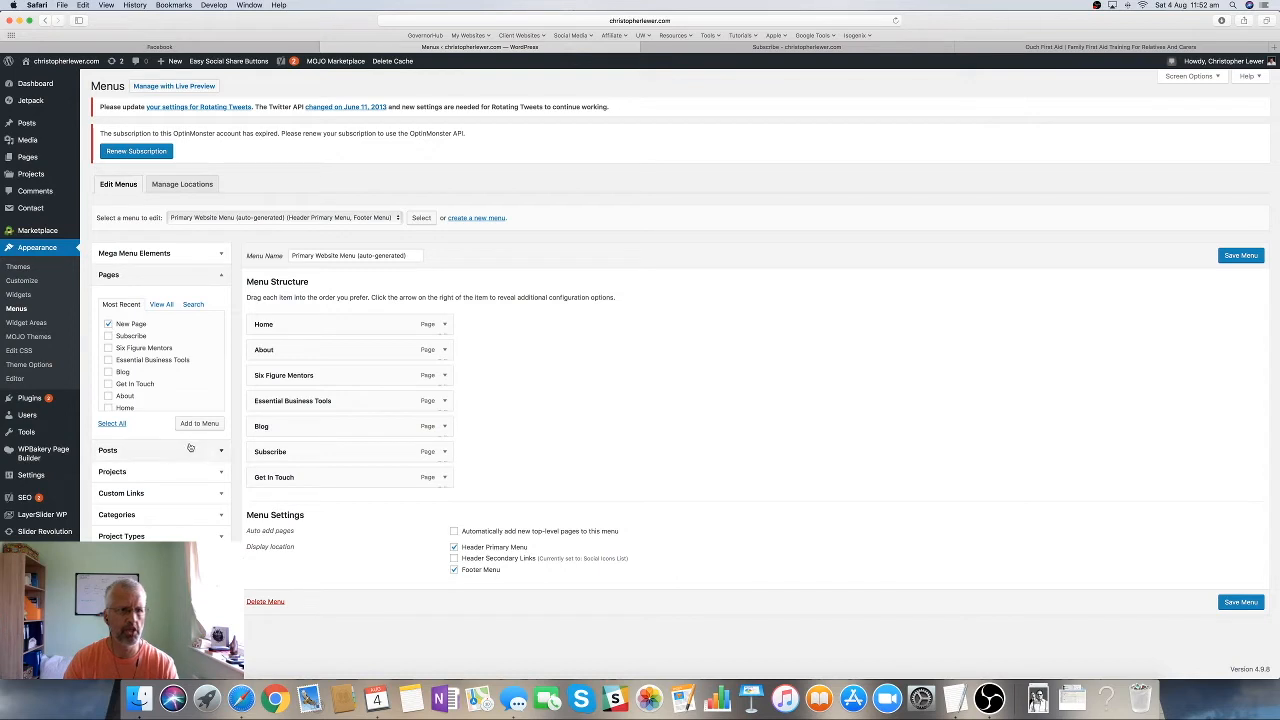
{"action": "left_click", "coordinate": [195, 423]}
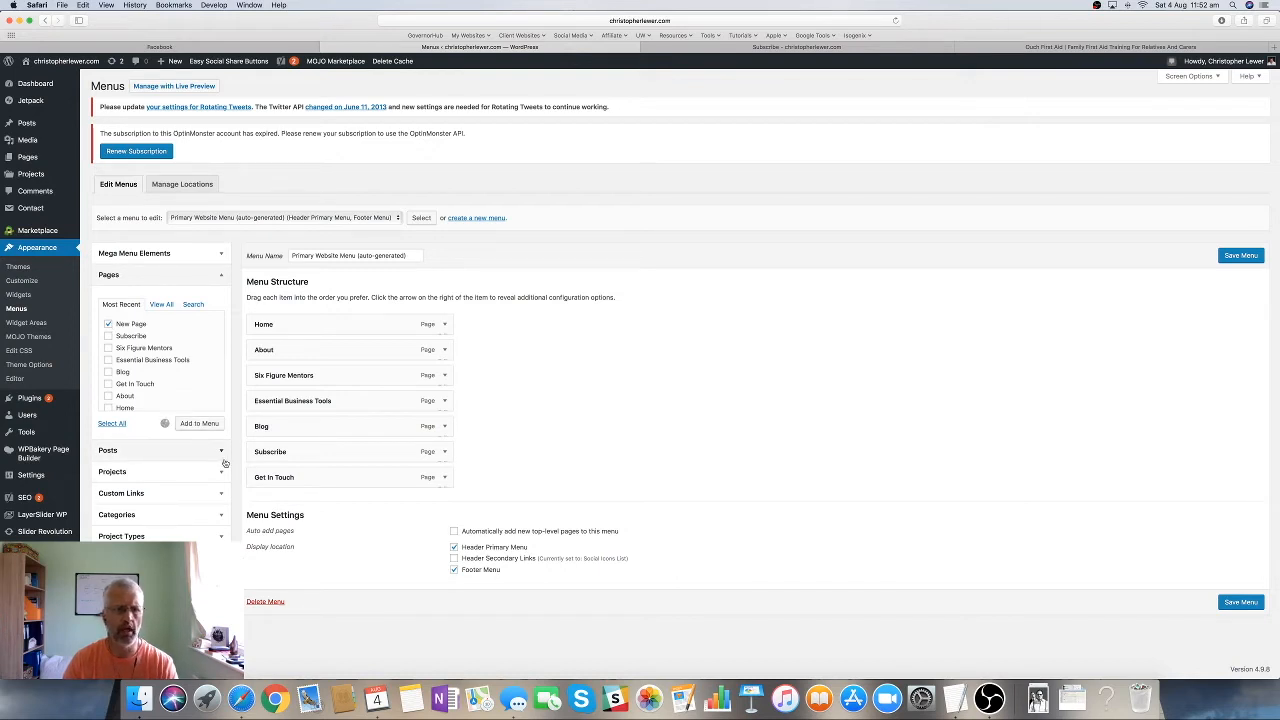
{"action": "left_click_drag", "start_coordinate": [270, 508], "coordinate": [264, 479]}
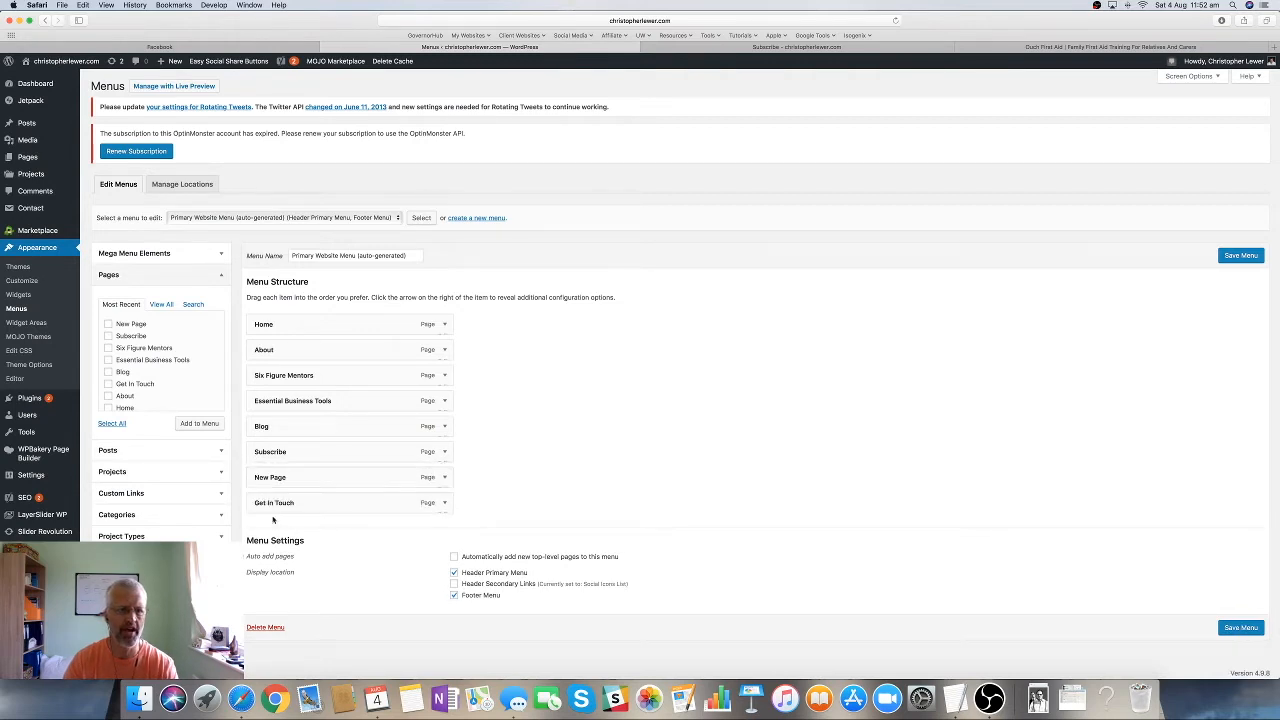
{"action": "left_click", "coordinate": [1240, 627]}
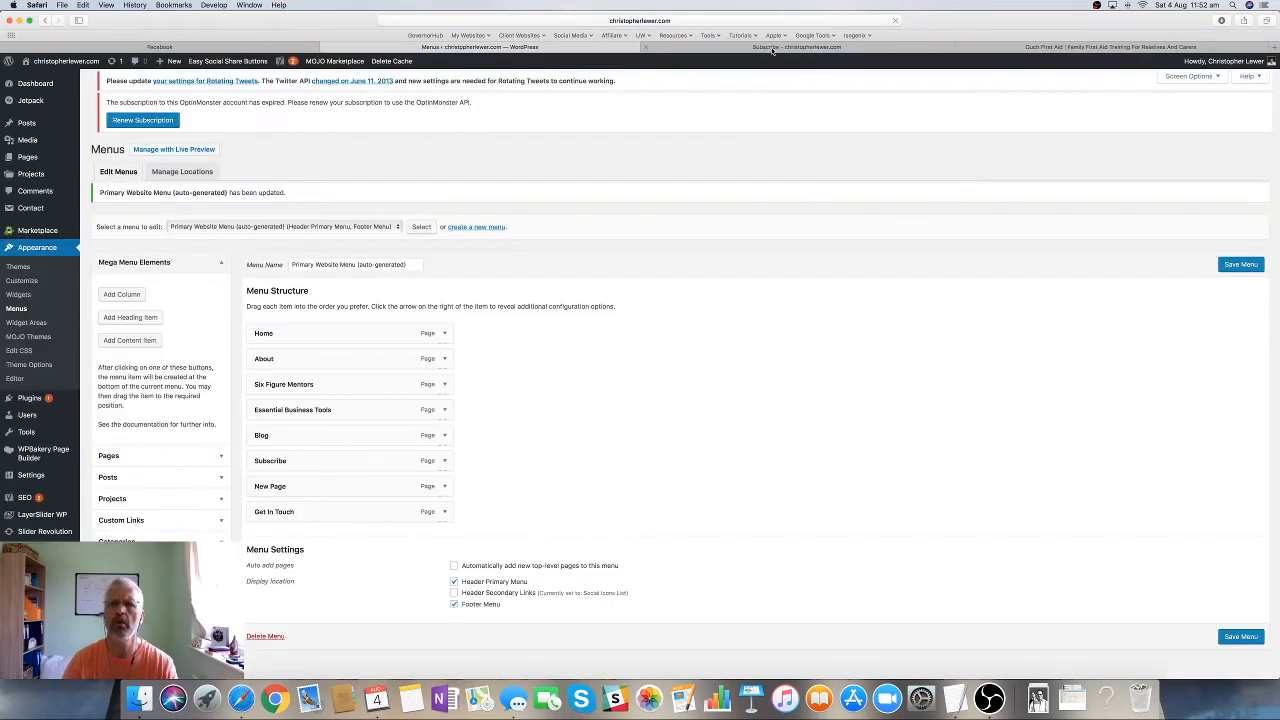
- Reload the live site and view New Page from its navigation, then return to the Subscribe page
{"action": "left_click", "coordinate": [883, 46]}
{"action": "left_click", "coordinate": [895, 20]}
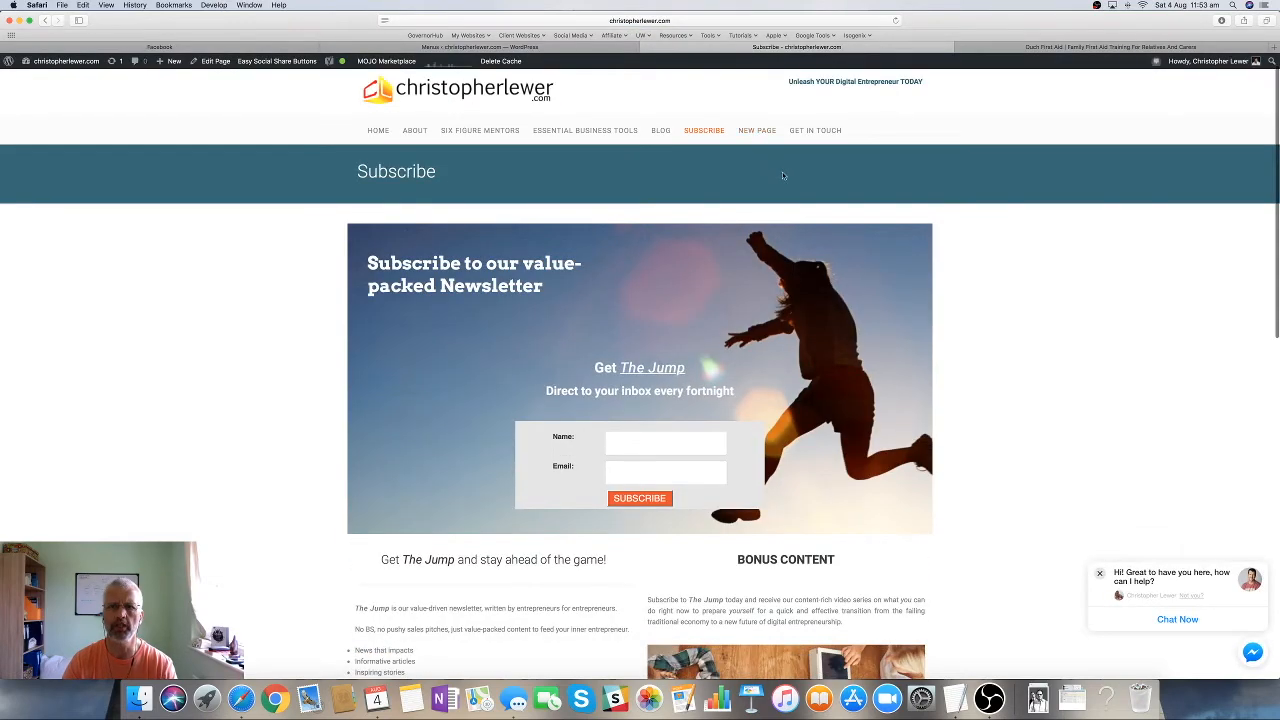
{"action": "left_click", "coordinate": [765, 131]}
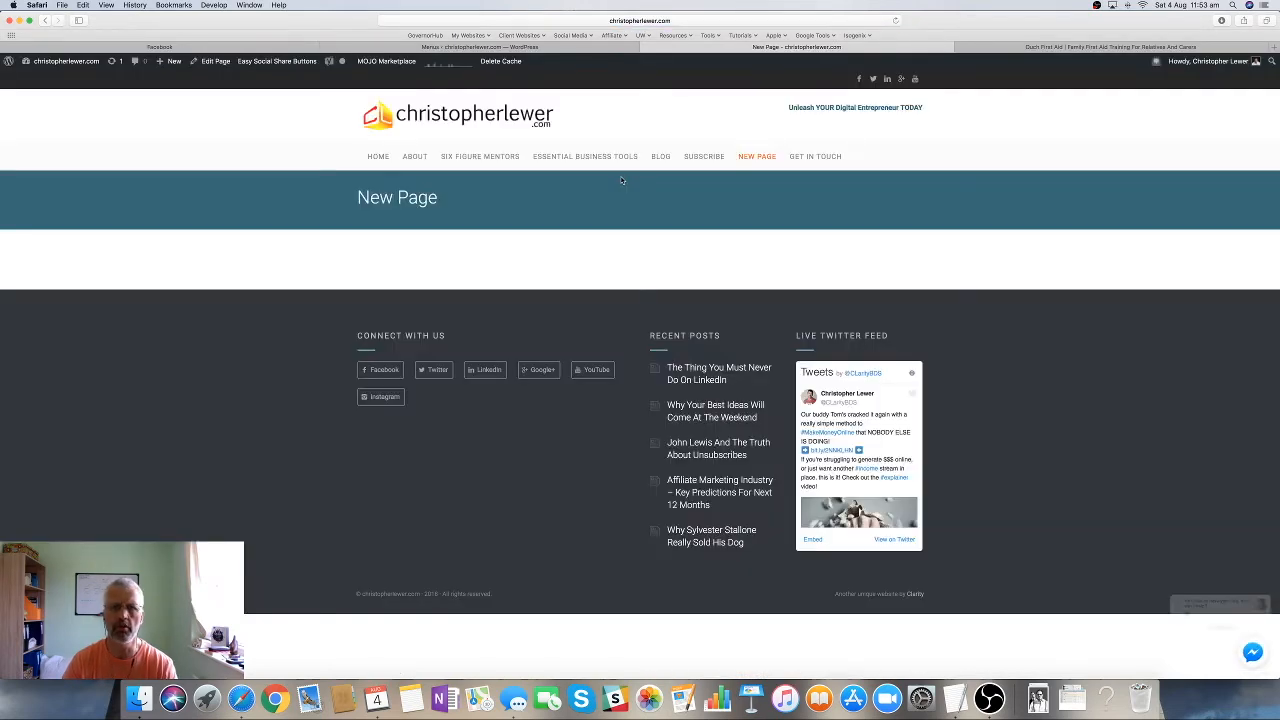
{"action": "left_click", "coordinate": [706, 158]}
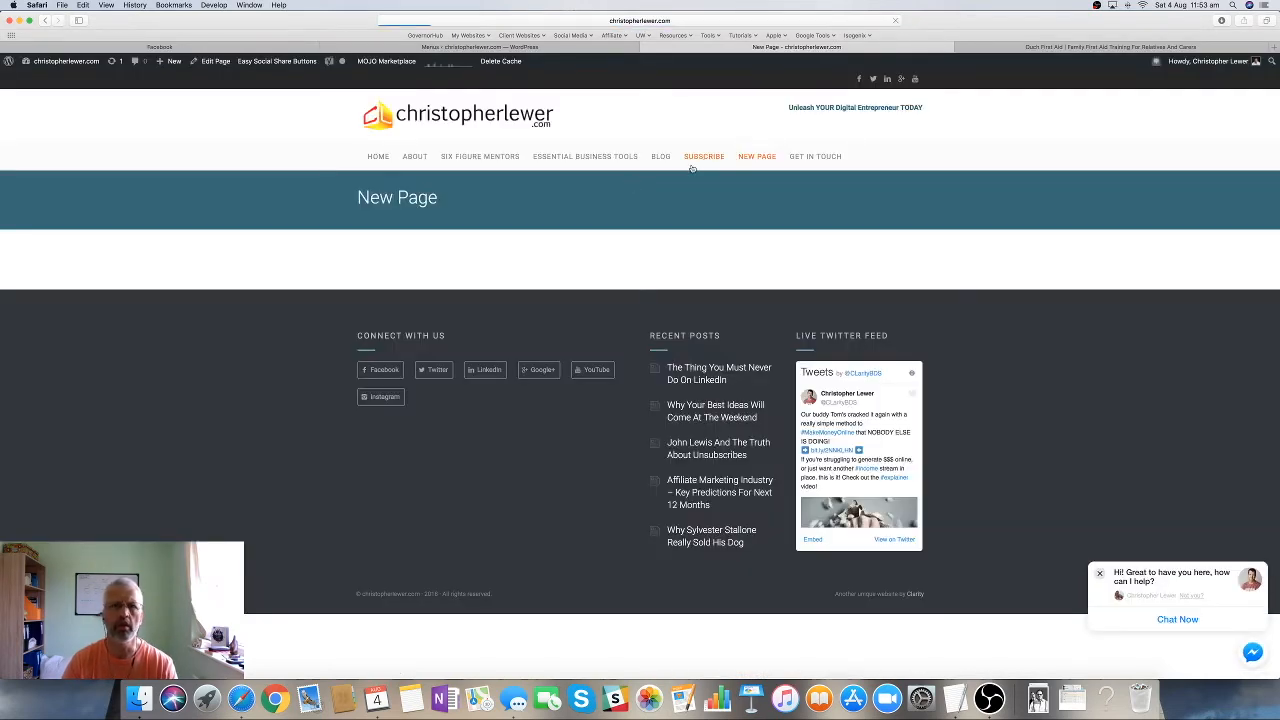
- Filter the WordPress pages list to published pages and open the Subscribe page for editing
{"action": "left_click", "coordinate": [527, 47]}
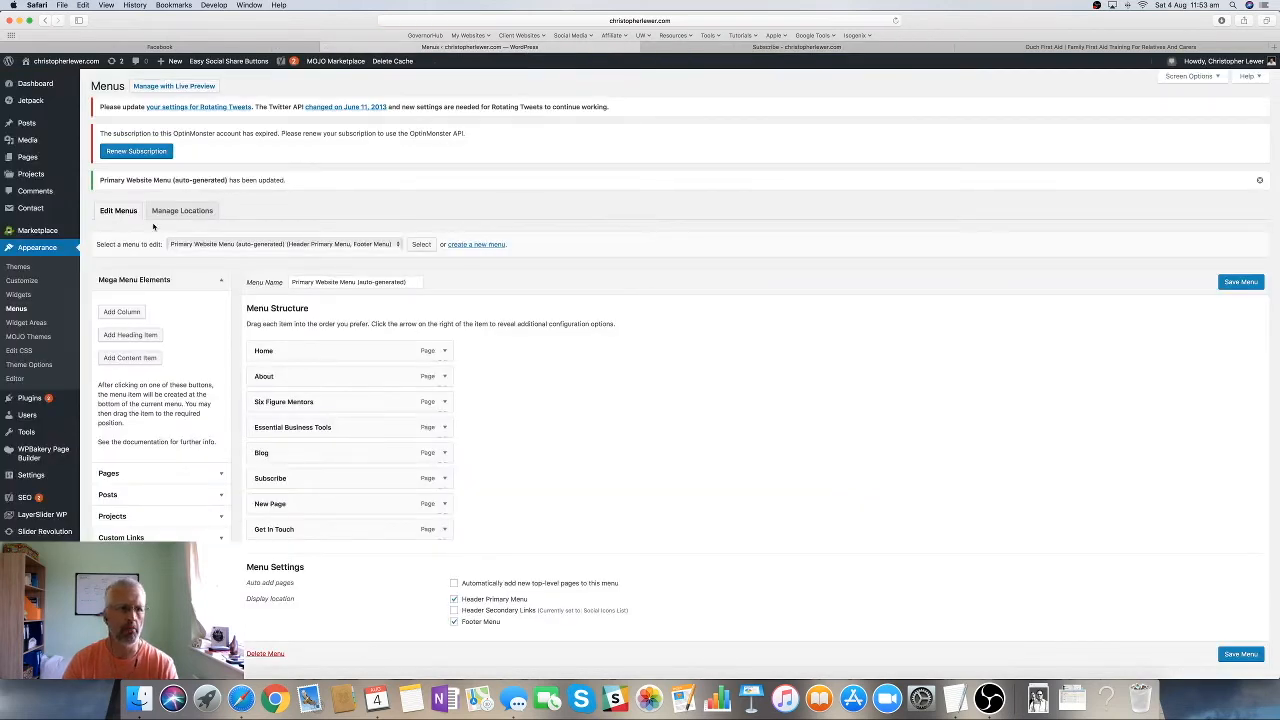
{"action": "mouse_move", "coordinate": [32, 131]}
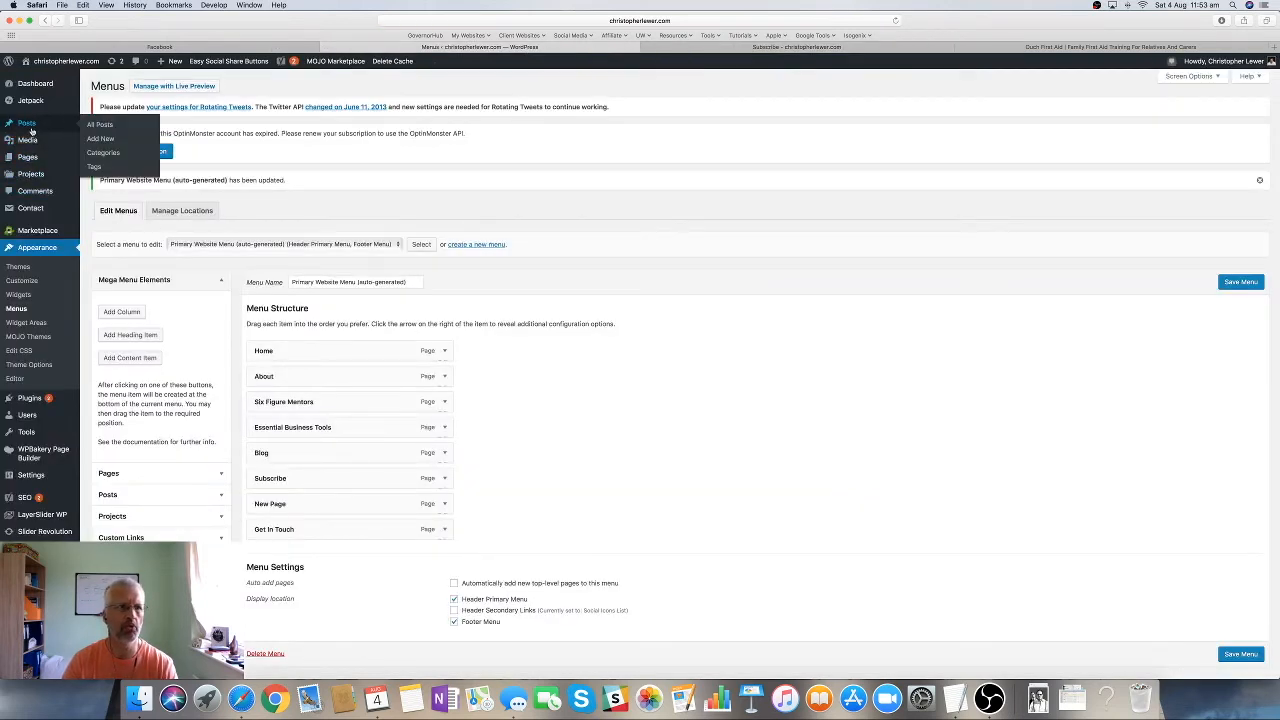
{"action": "left_click", "coordinate": [35, 161]}
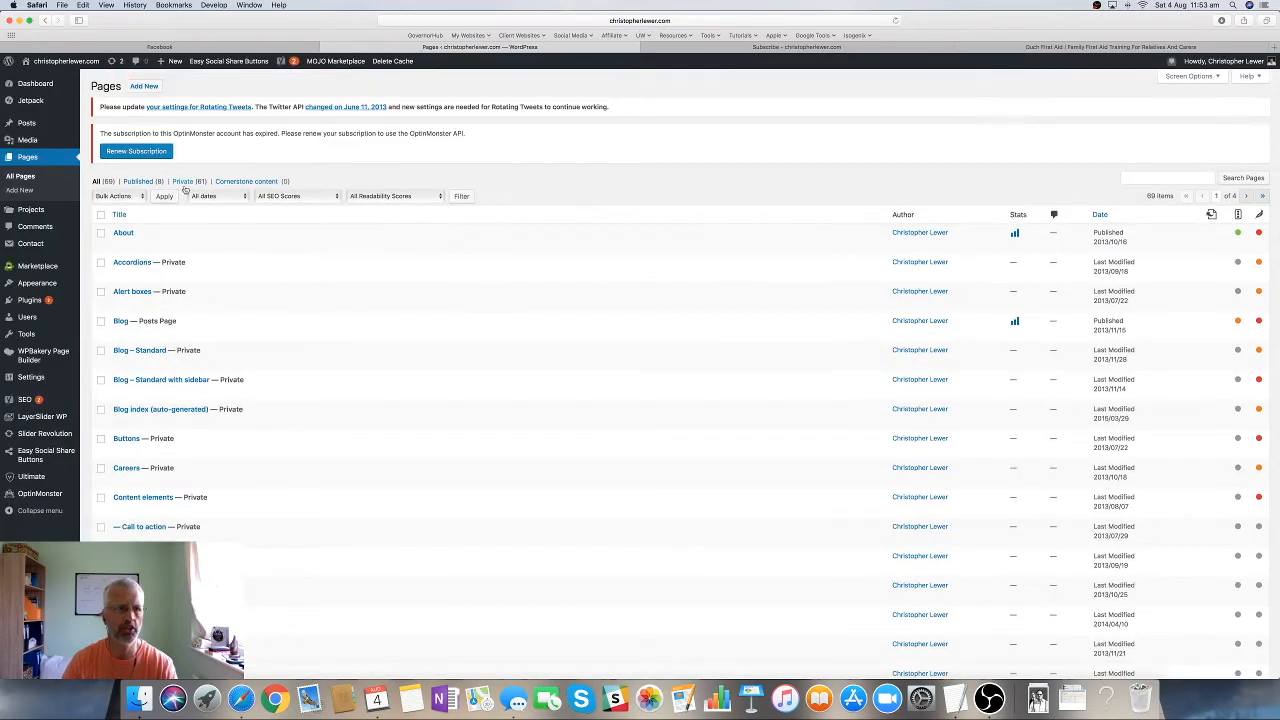
{"action": "left_click", "coordinate": [140, 181]}
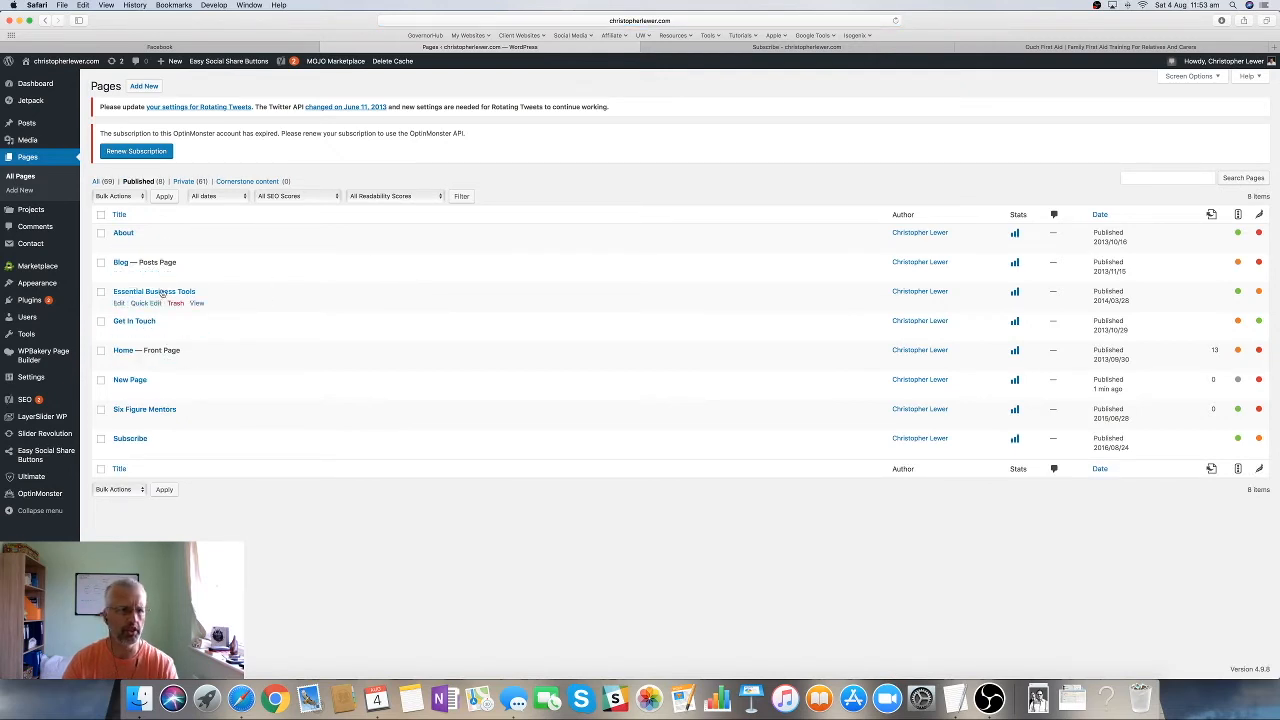
{"action": "left_click", "coordinate": [143, 440]}
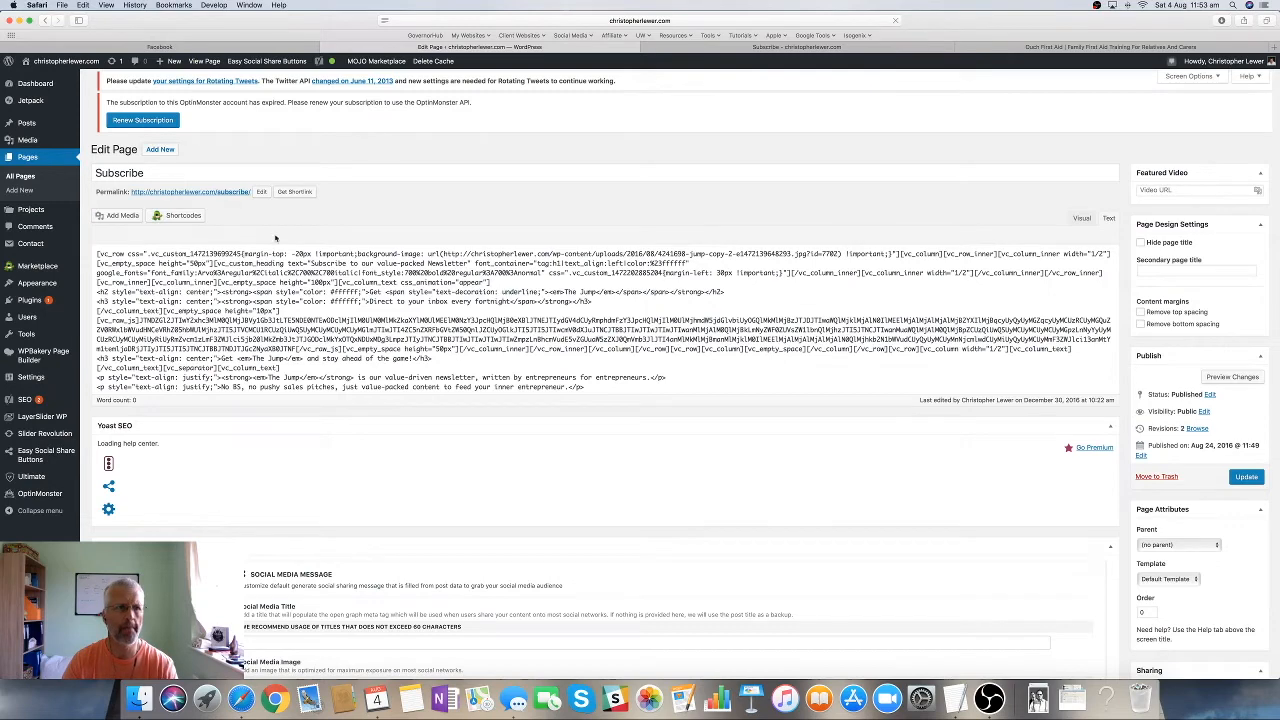
- Compare the Subscribe page's builder layout with its Classic Mode code in Visual and Text views, finishing on the Classic Mode text
{"action": "scroll", "coordinate": [348, 272], "scroll_direction": "down", "scroll_amount": 2}
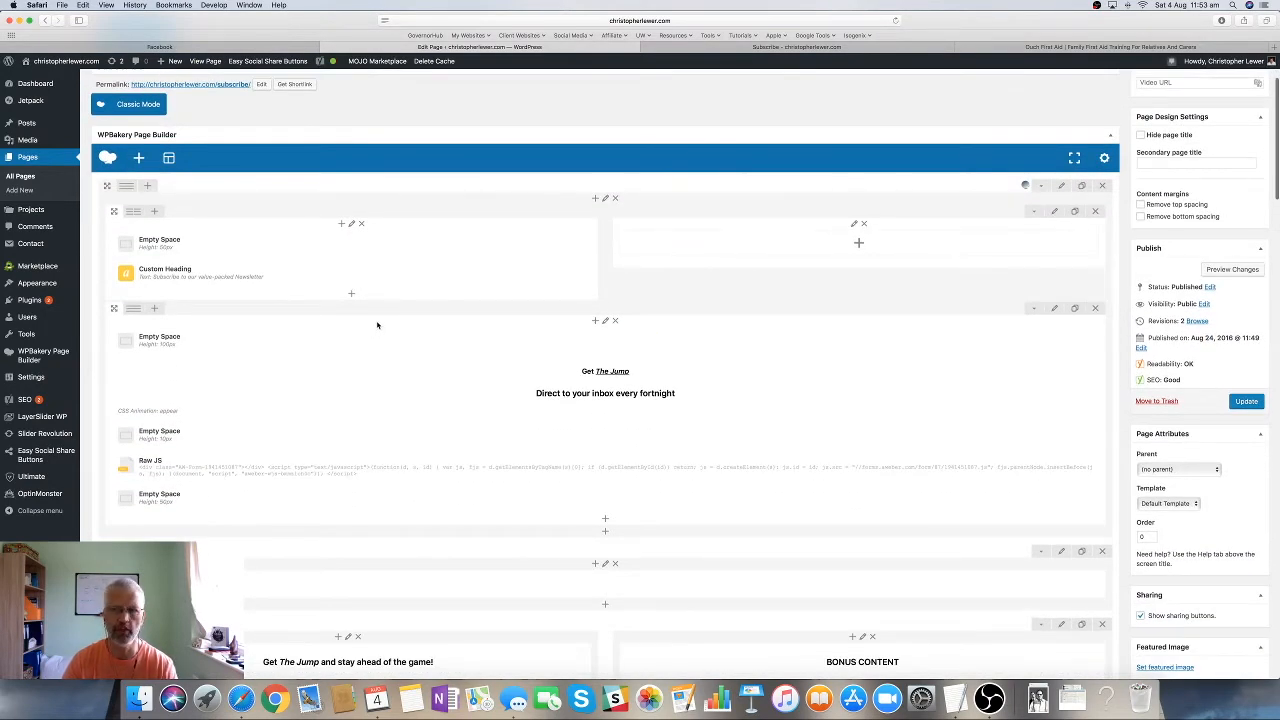
{"action": "scroll", "coordinate": [376, 320], "scroll_direction": "up", "scroll_amount": 2}
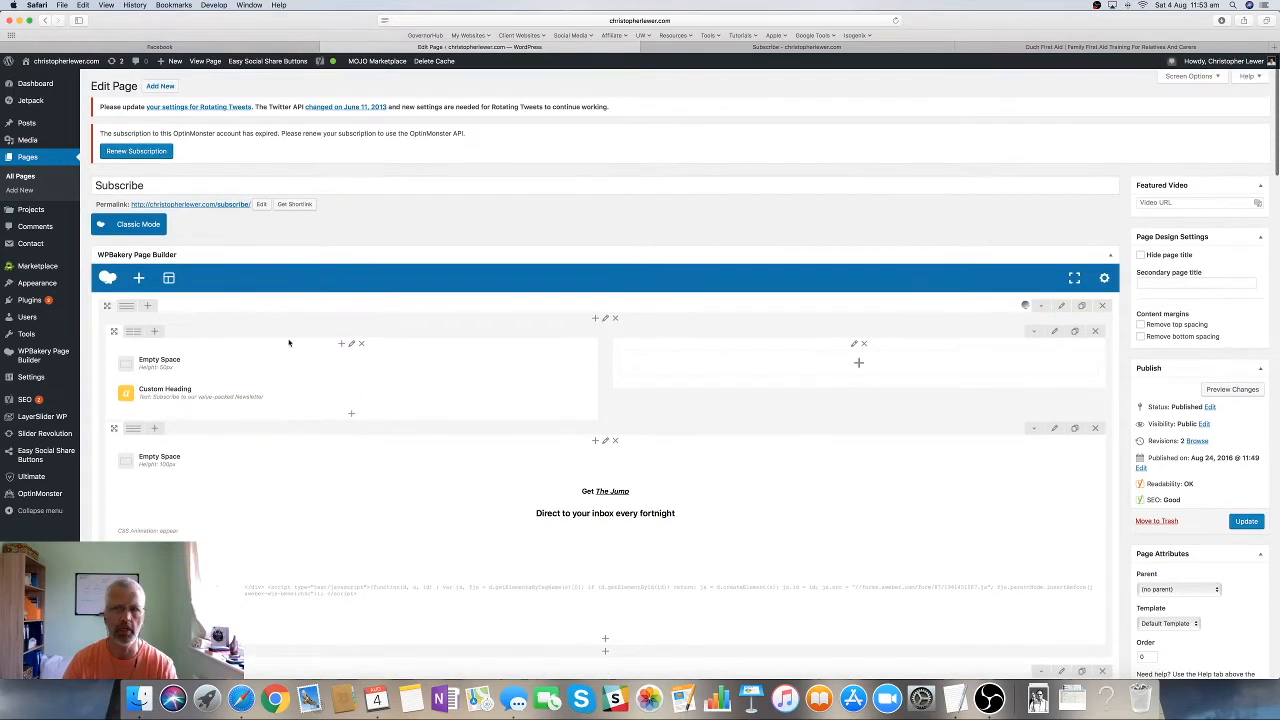
{"action": "mouse_move", "coordinate": [400, 386]}
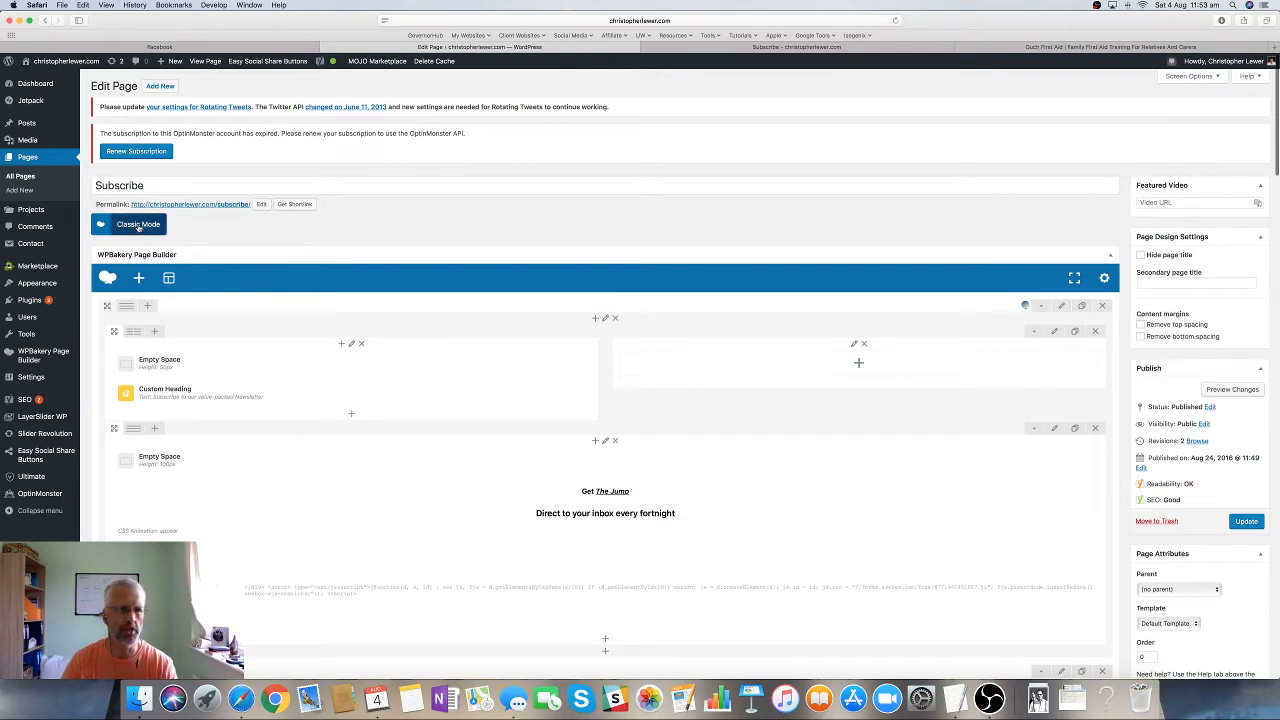
{"action": "left_click", "coordinate": [140, 228]}
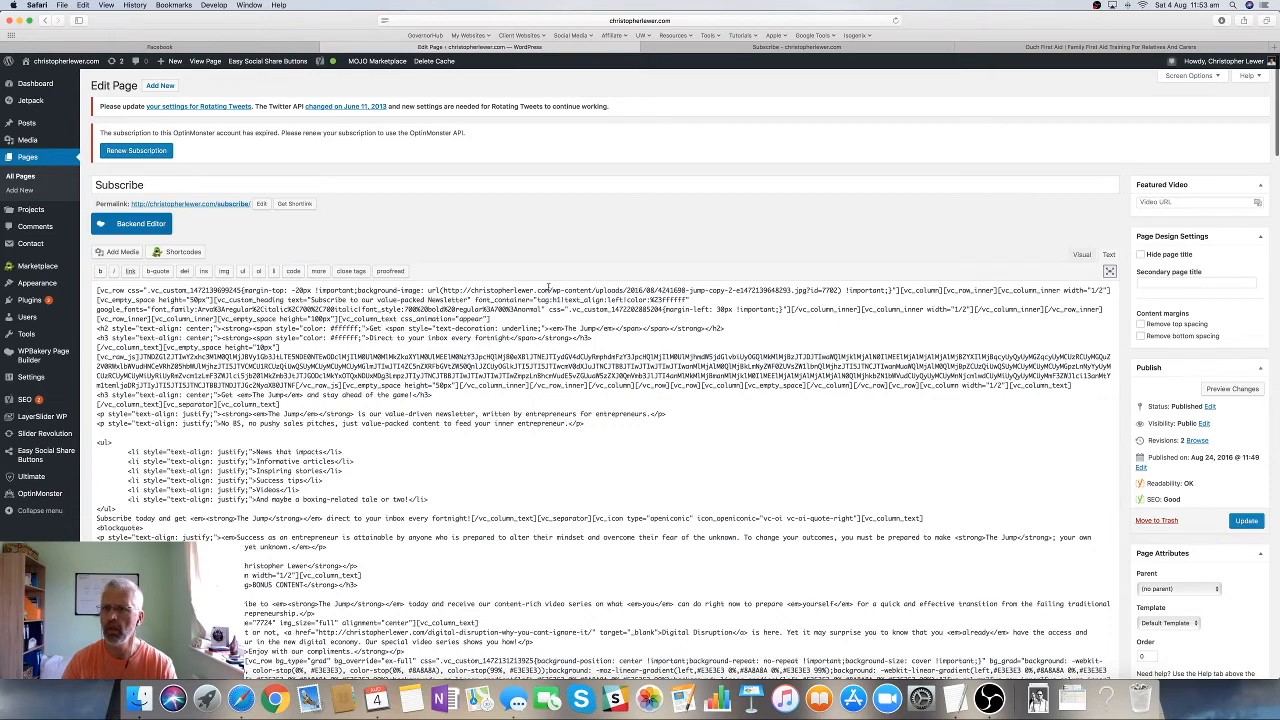
{"action": "left_click", "coordinate": [1081, 256]}
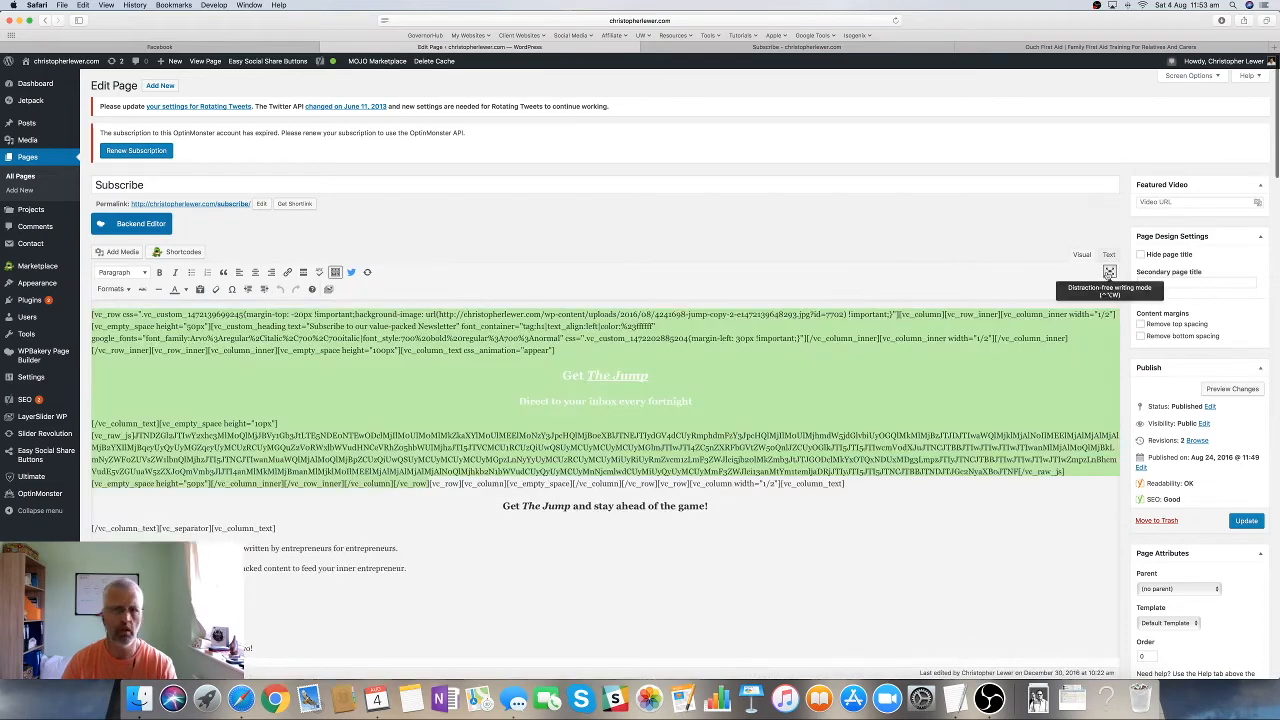
{"action": "left_click", "coordinate": [1108, 255]}
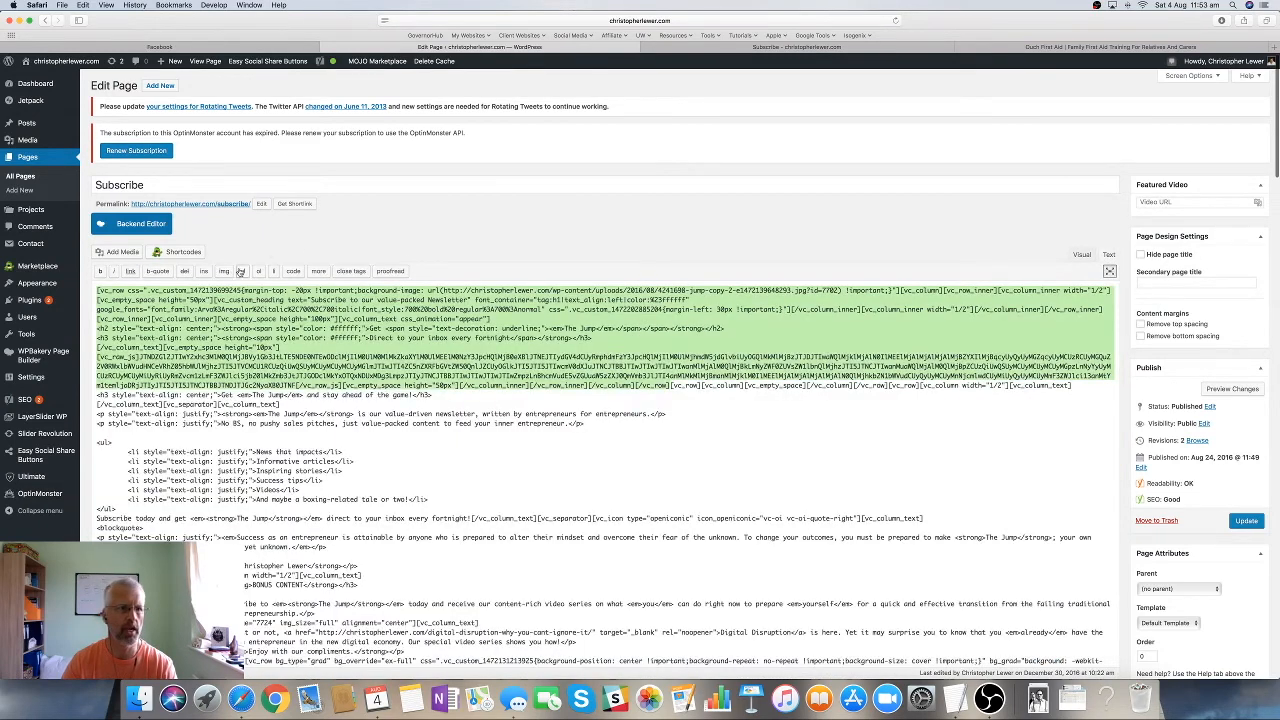
{"action": "left_click", "coordinate": [150, 224]}
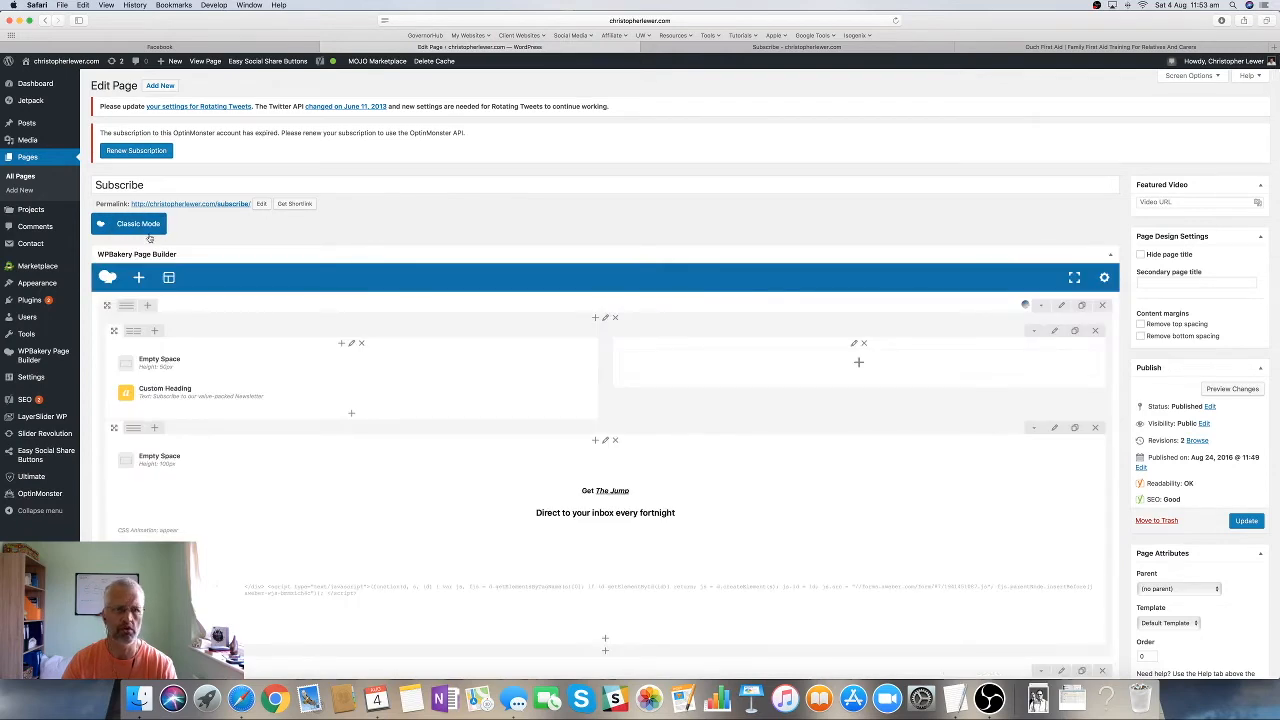
{"action": "left_click", "coordinate": [148, 230]}
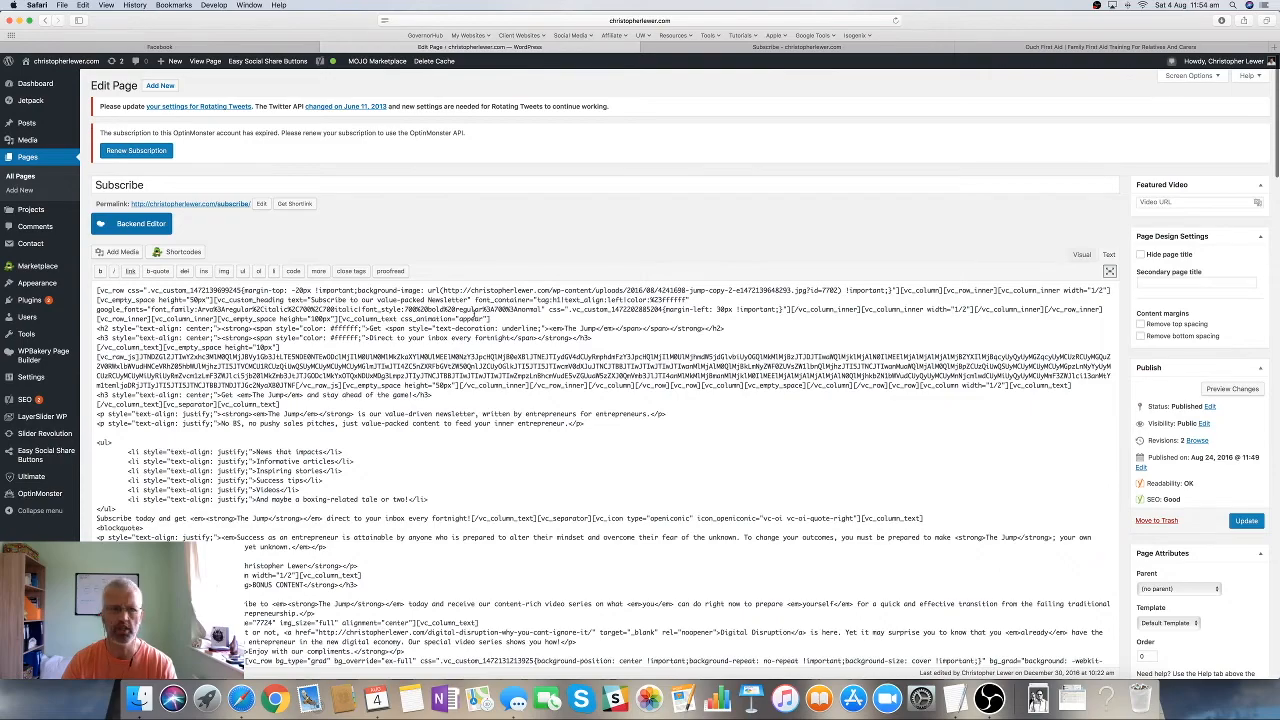
- Select and copy the Subscribe page's entire layout code, from the first vc_row to the closing one
{"action": "scroll", "coordinate": [432, 318], "scroll_direction": "down", "scroll_amount": 3}
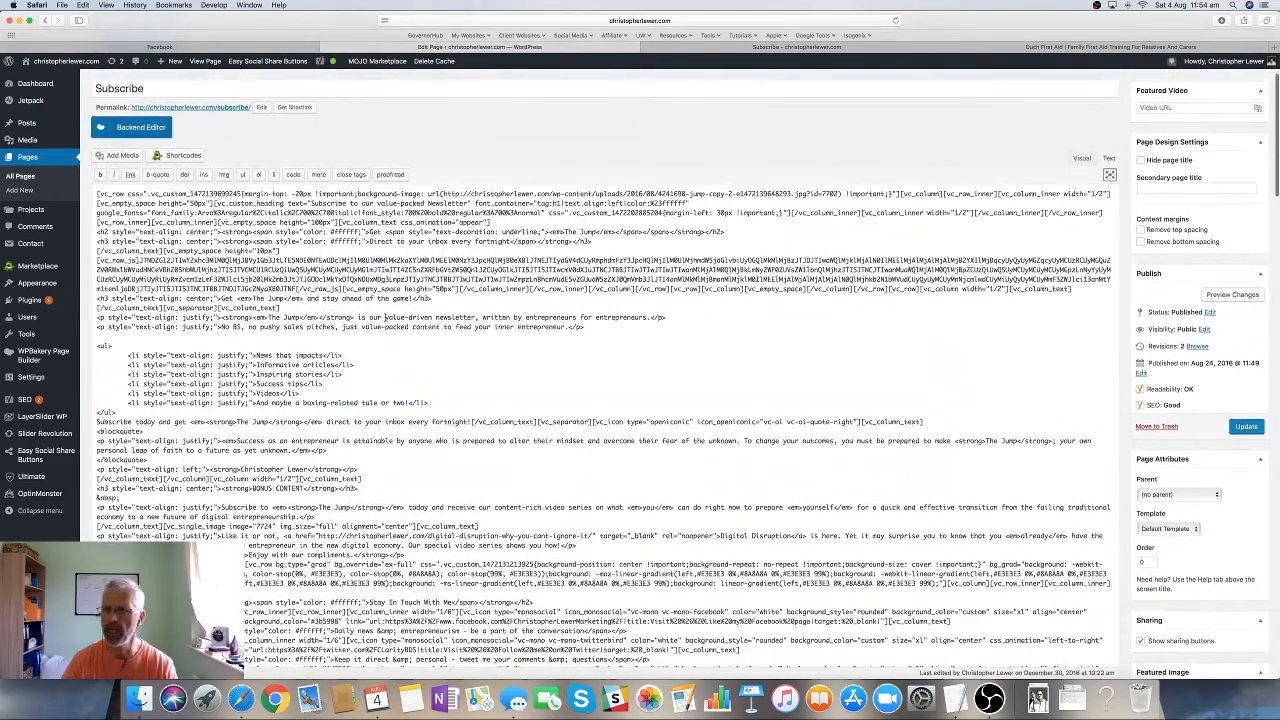
{"action": "scroll", "coordinate": [473, 345], "scroll_direction": "down", "scroll_amount": 1}
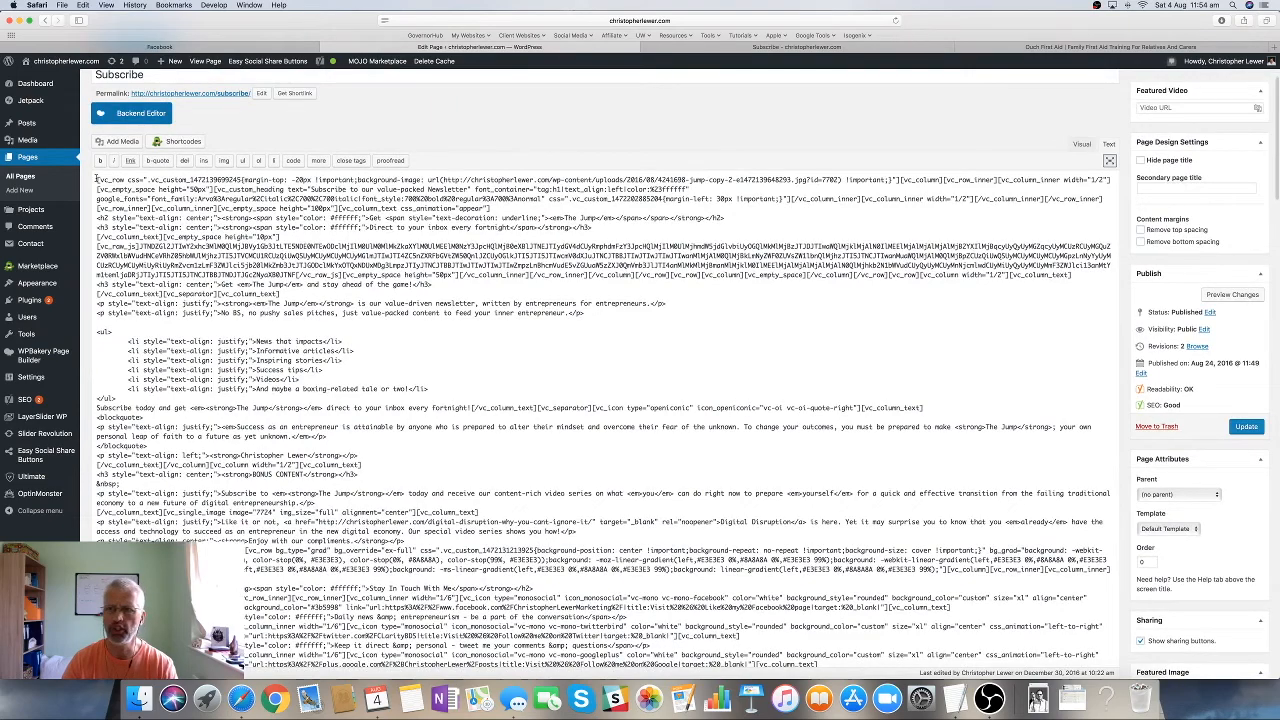
{"action": "left_click_drag", "start_coordinate": [96, 178], "coordinate": [377, 349]}
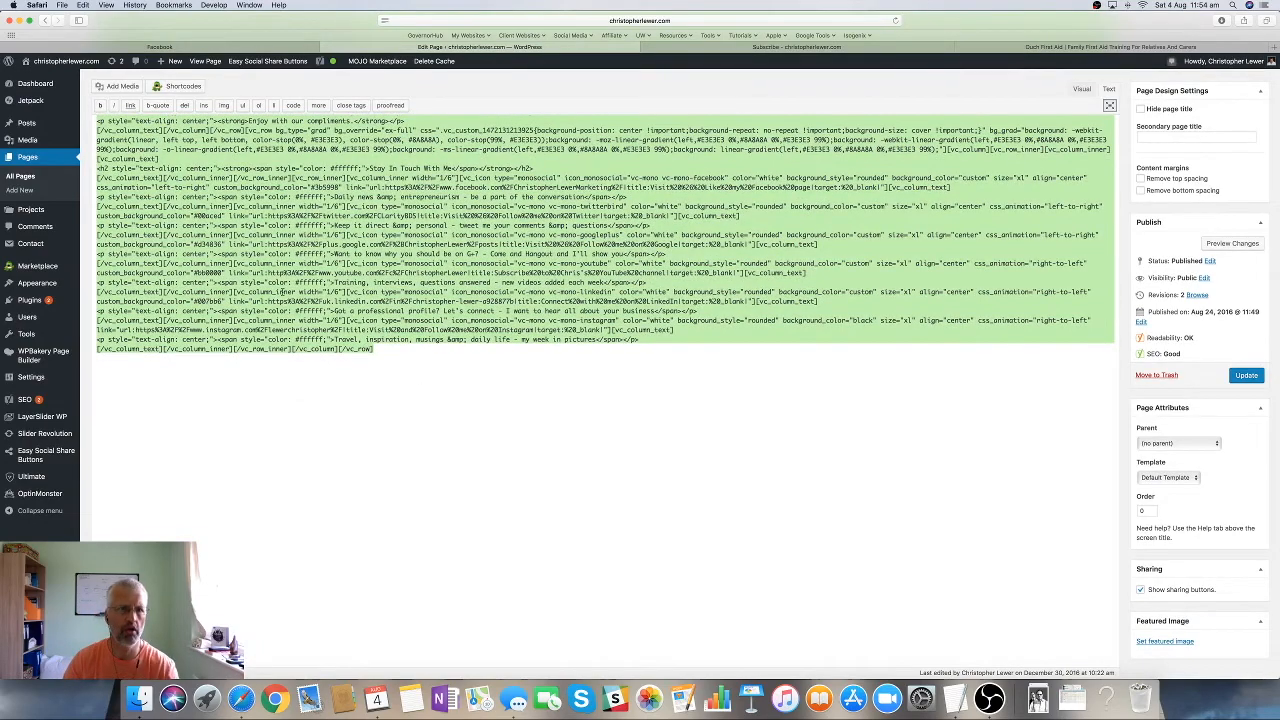
{"action": "scroll", "coordinate": [281, 291], "scroll_direction": "up", "scroll_amount": 3}
{"action": "scroll", "coordinate": [281, 293], "scroll_direction": "up", "scroll_amount": 4}
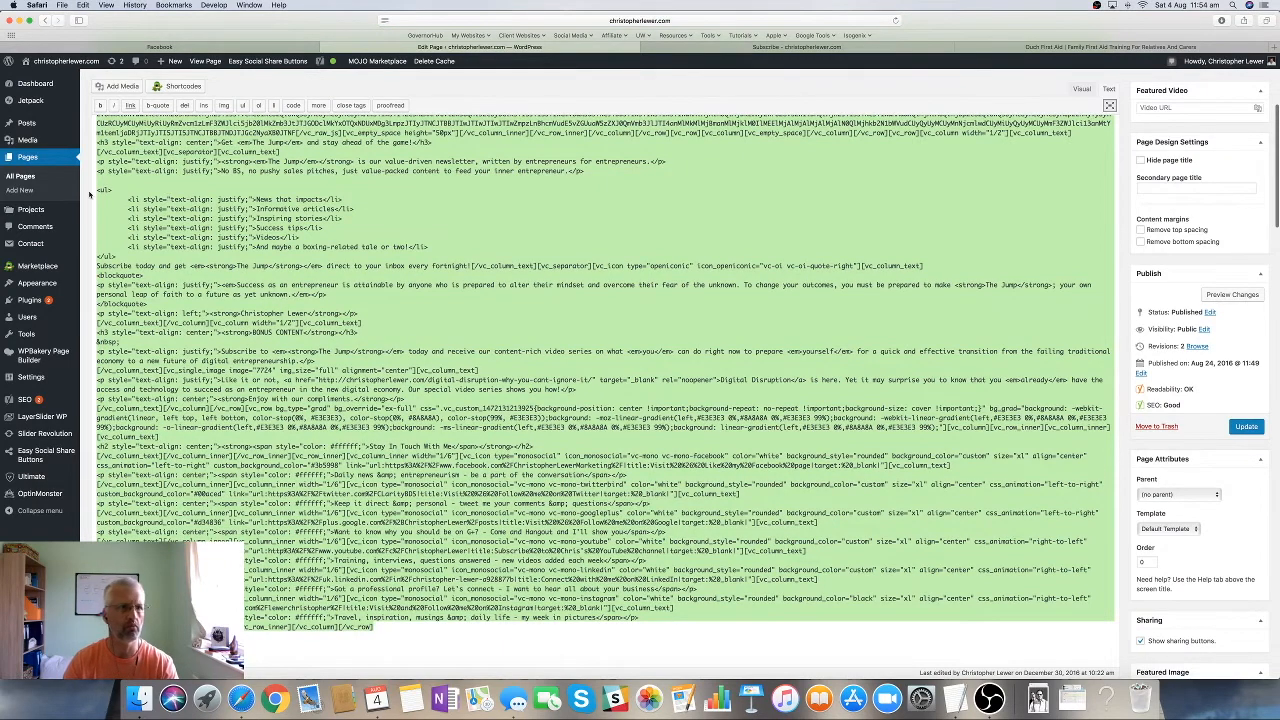
- Open New Page for editing from the pages list and paste the copied Subscribe code into its empty text editor
{"action": "left_click", "coordinate": [28, 160]}
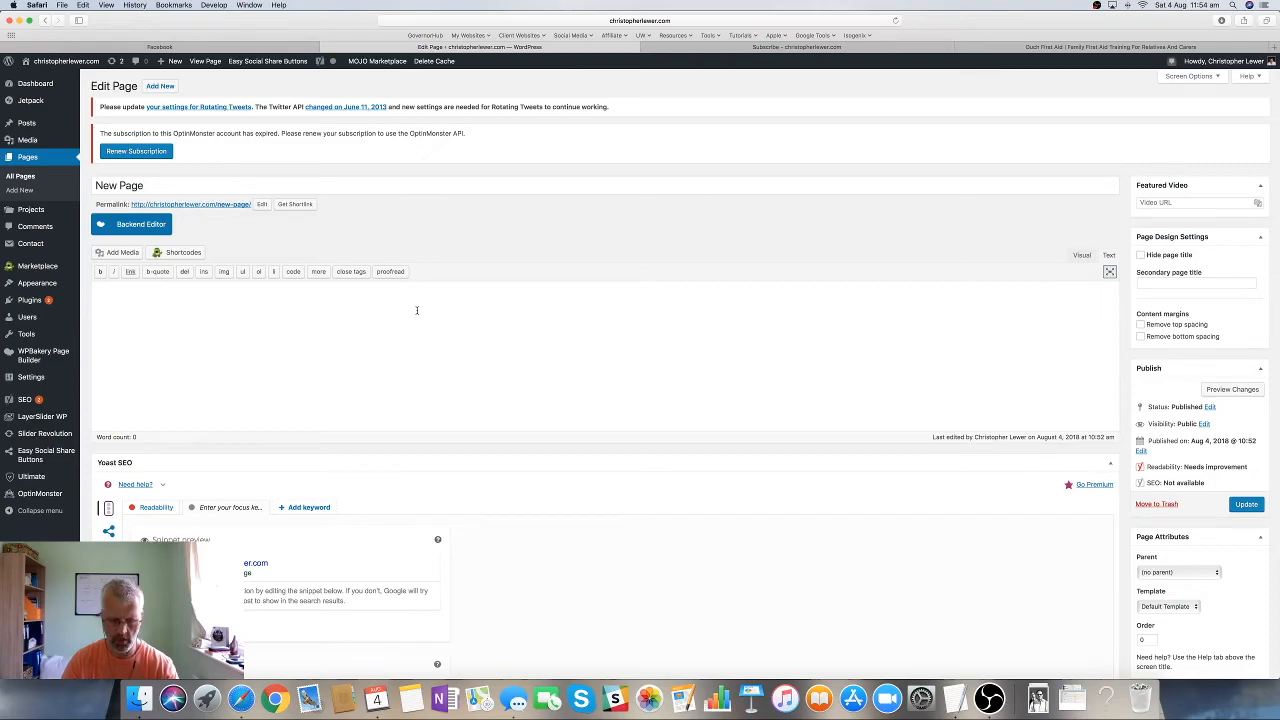
{"action": "key", "text": "super+v"}
{"action": "scroll", "coordinate": [489, 296], "scroll_direction": "up", "scroll_amount": 5}
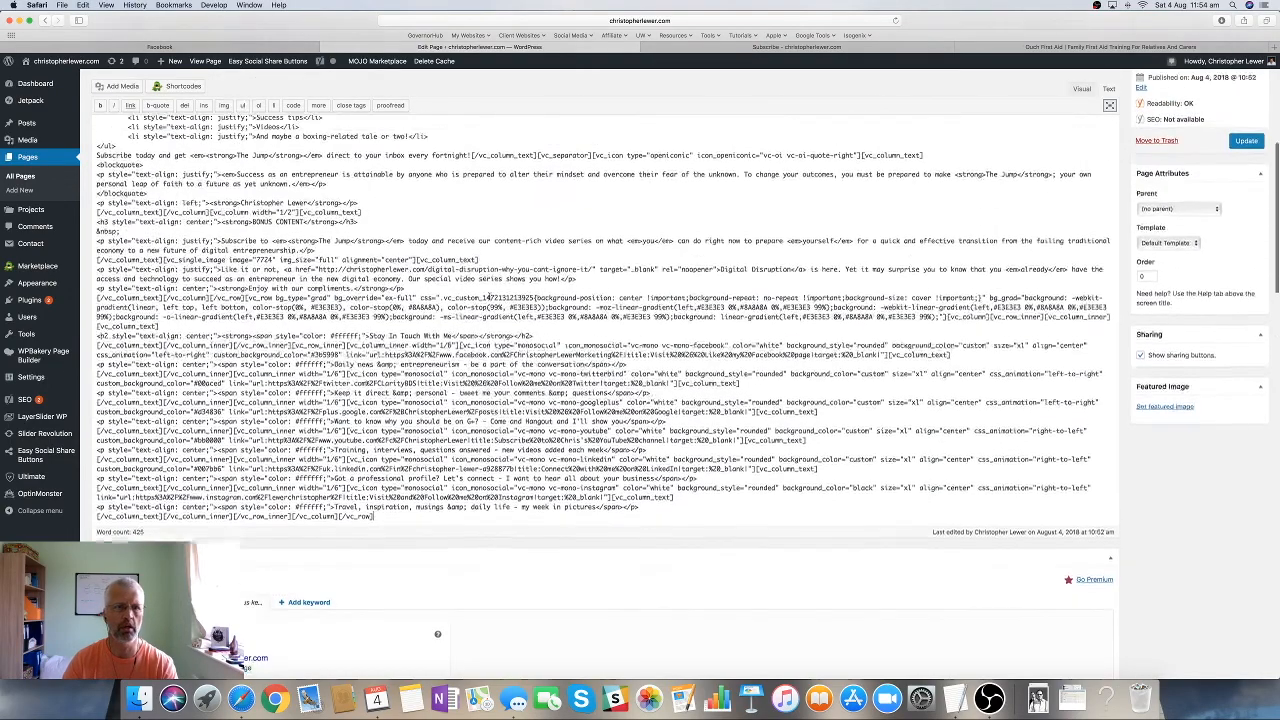
- Switch New Page to the Backend Editor, check the pasted rows, and update the page
{"action": "scroll", "coordinate": [880, 253], "scroll_direction": "up", "scroll_amount": 3}
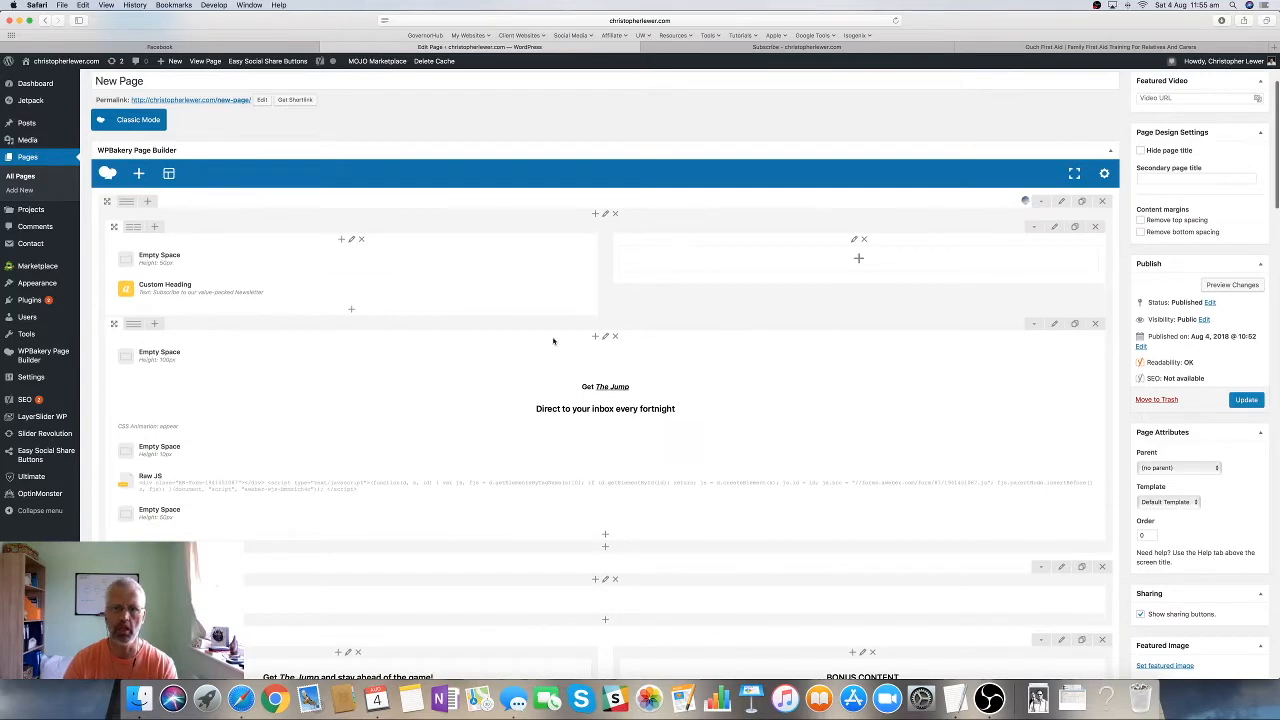
{"action": "scroll", "coordinate": [455, 384], "scroll_direction": "down", "scroll_amount": 5}
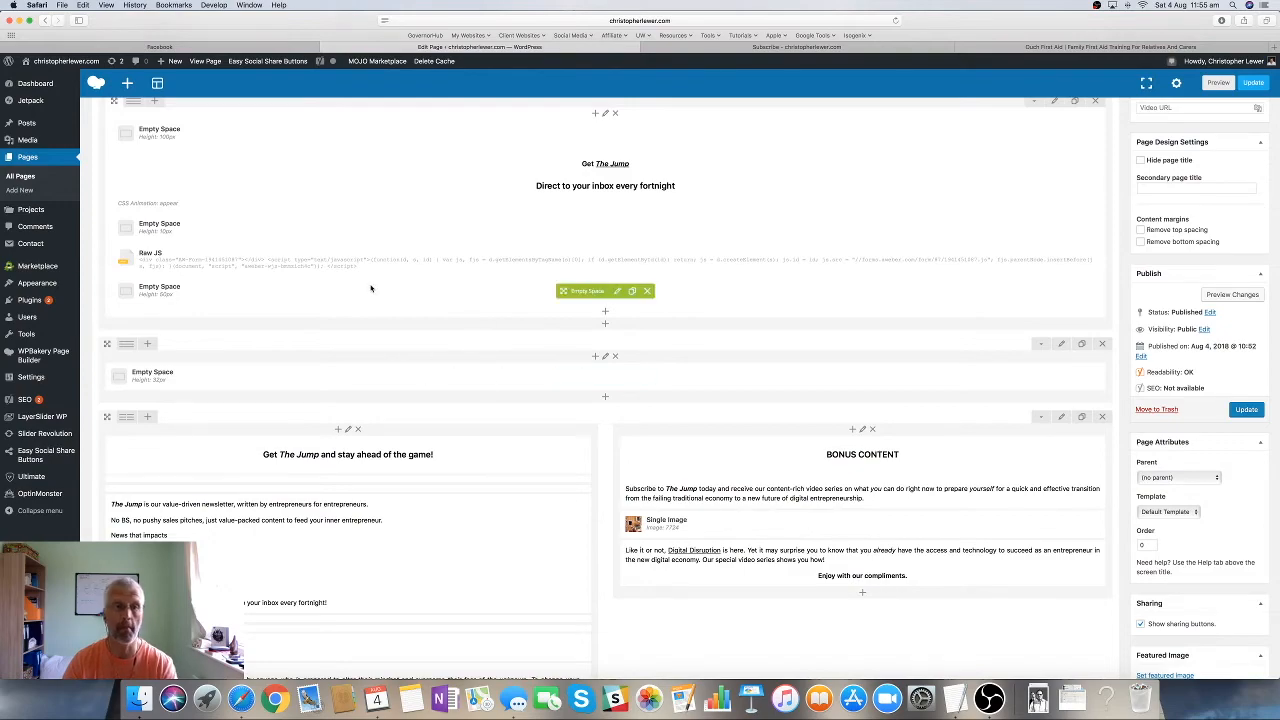
{"action": "scroll", "coordinate": [383, 299], "scroll_direction": "down", "scroll_amount": 6}
{"action": "scroll", "coordinate": [378, 303], "scroll_direction": "up", "scroll_amount": 10}
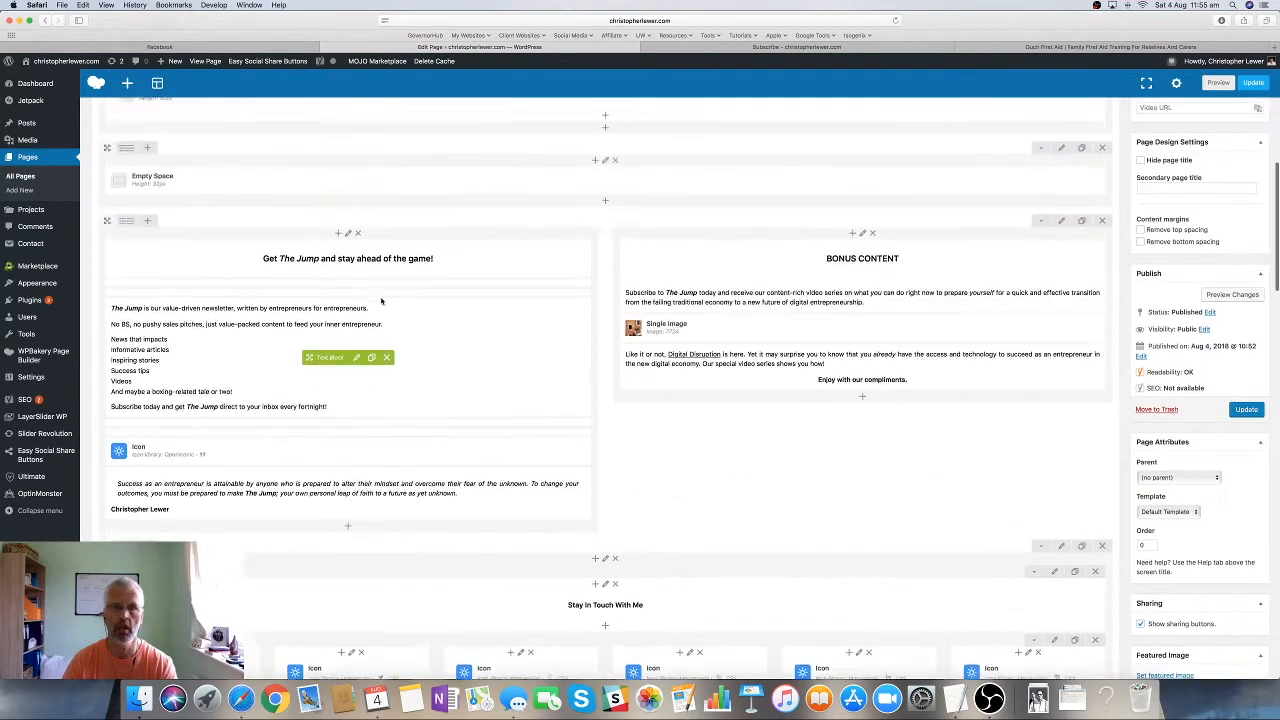
{"action": "scroll", "coordinate": [378, 303], "scroll_direction": "up", "scroll_amount": 5}
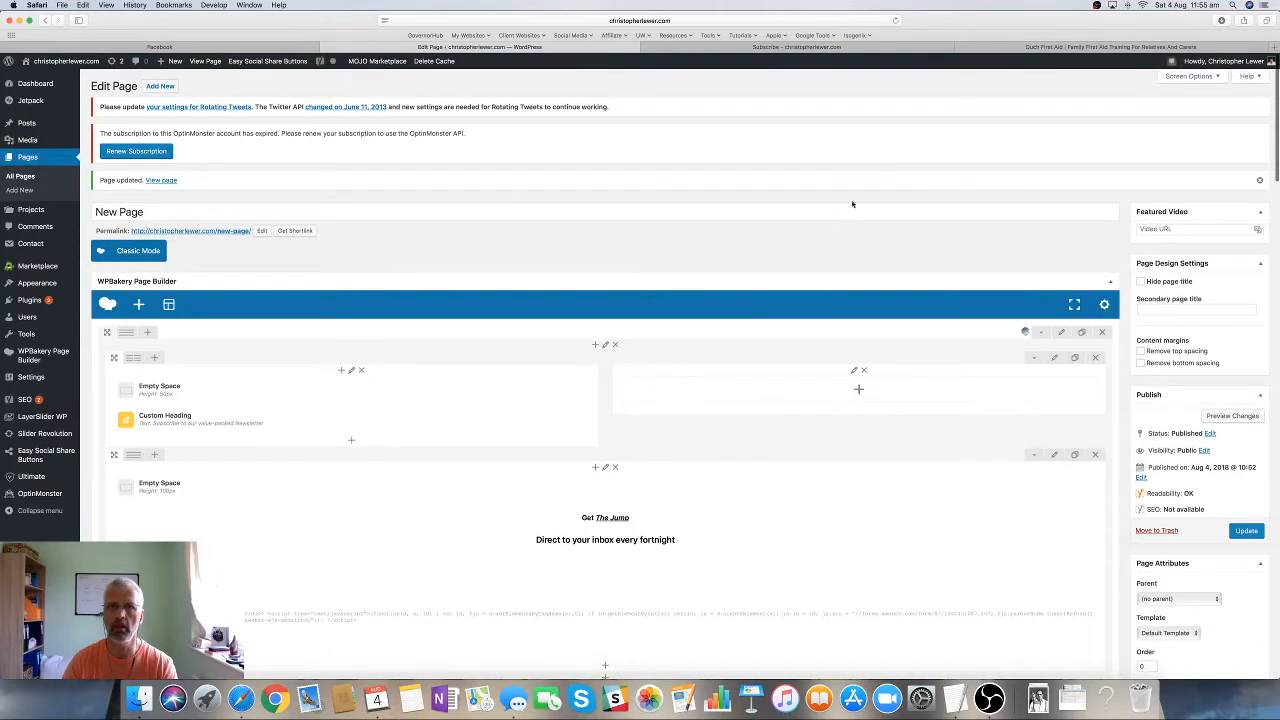
- Reload the live site and switch between New Page and Subscribe in its navigation to compare them, ending on New Page
{"action": "left_click", "coordinate": [789, 47]}
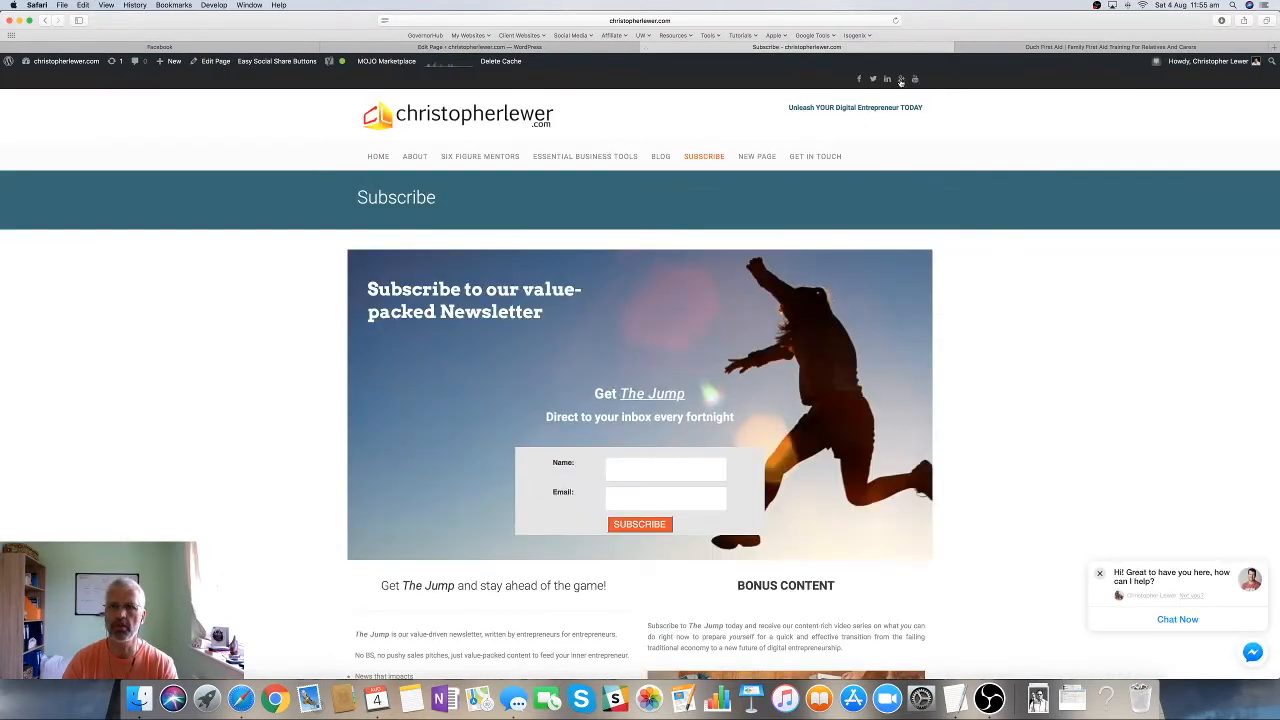
{"action": "left_click", "coordinate": [896, 20]}
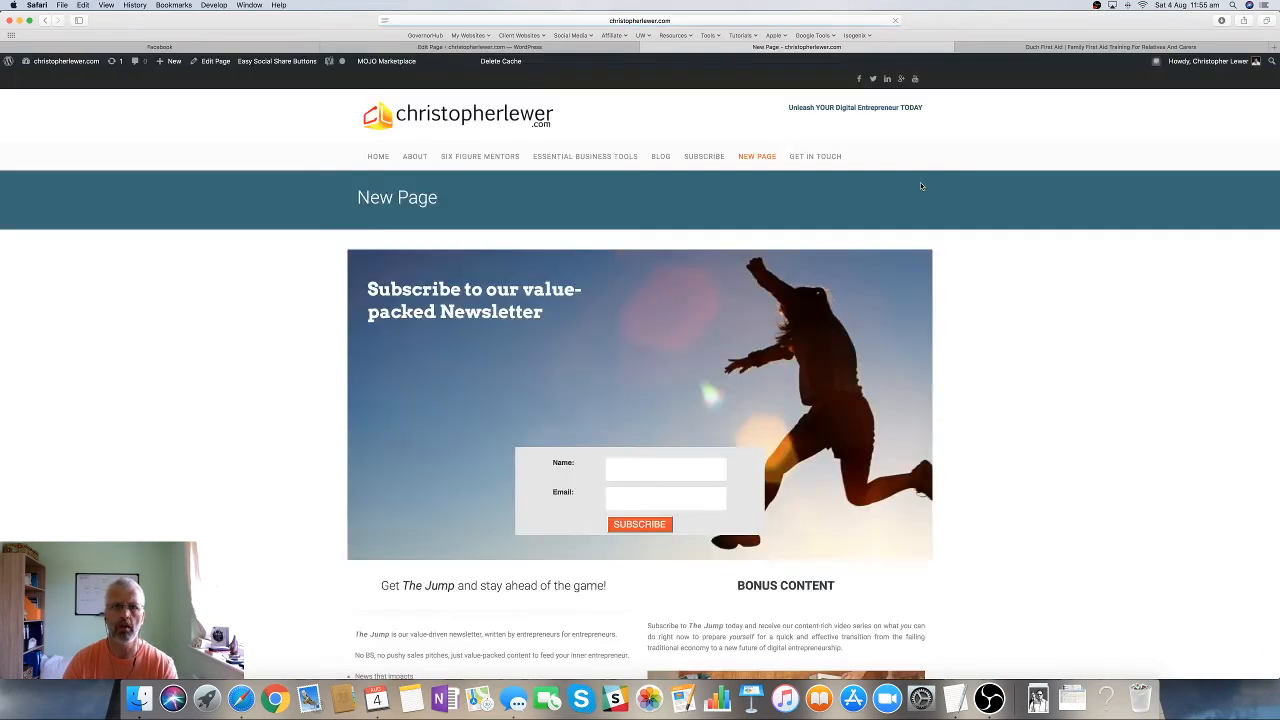
{"action": "left_click", "coordinate": [704, 157]}
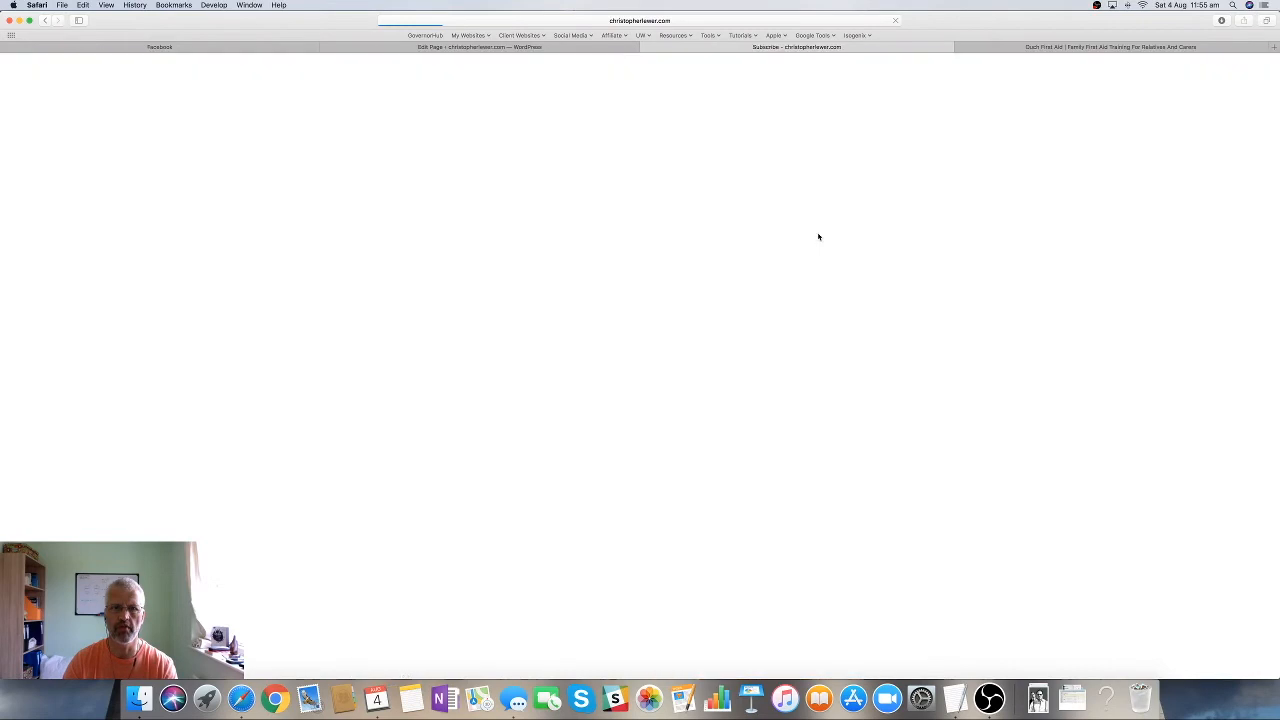
{"action": "left_click", "coordinate": [762, 157]}
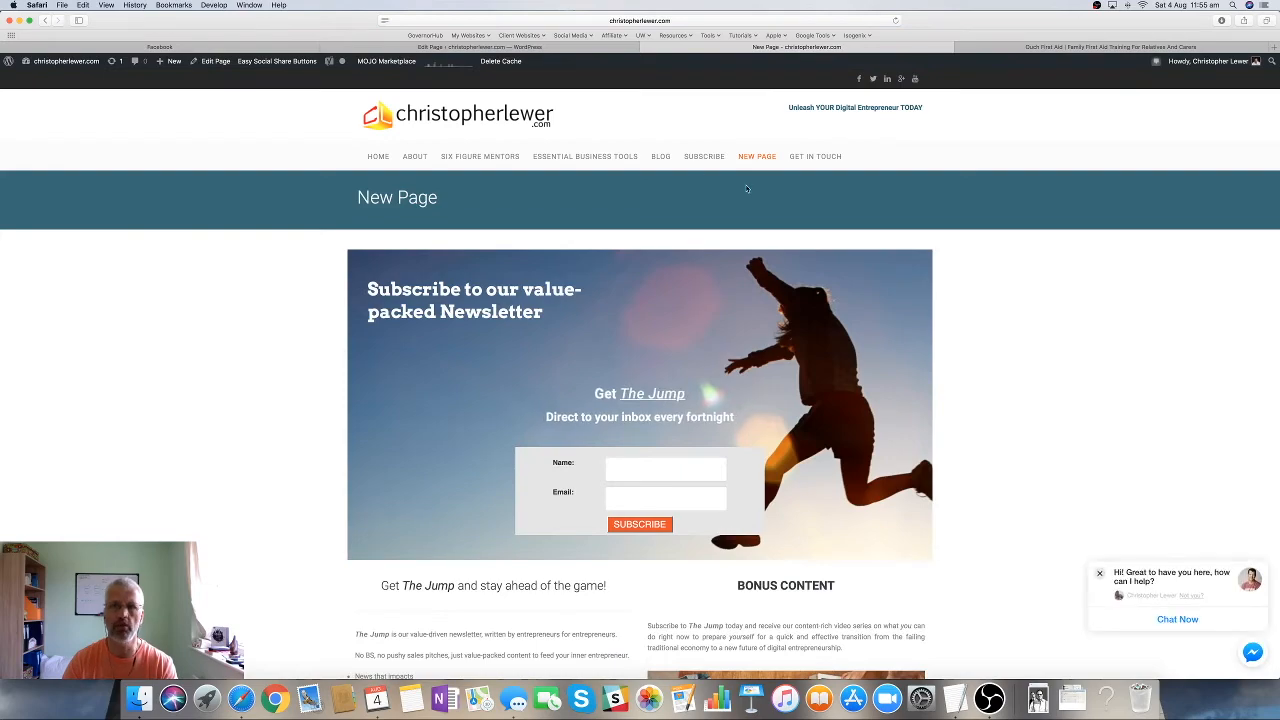
- Examine the live New Page from its newsletter banner down to the Stay In Touch With Me section
{"action": "scroll", "coordinate": [639, 298], "scroll_direction": "down", "scroll_amount": 5}
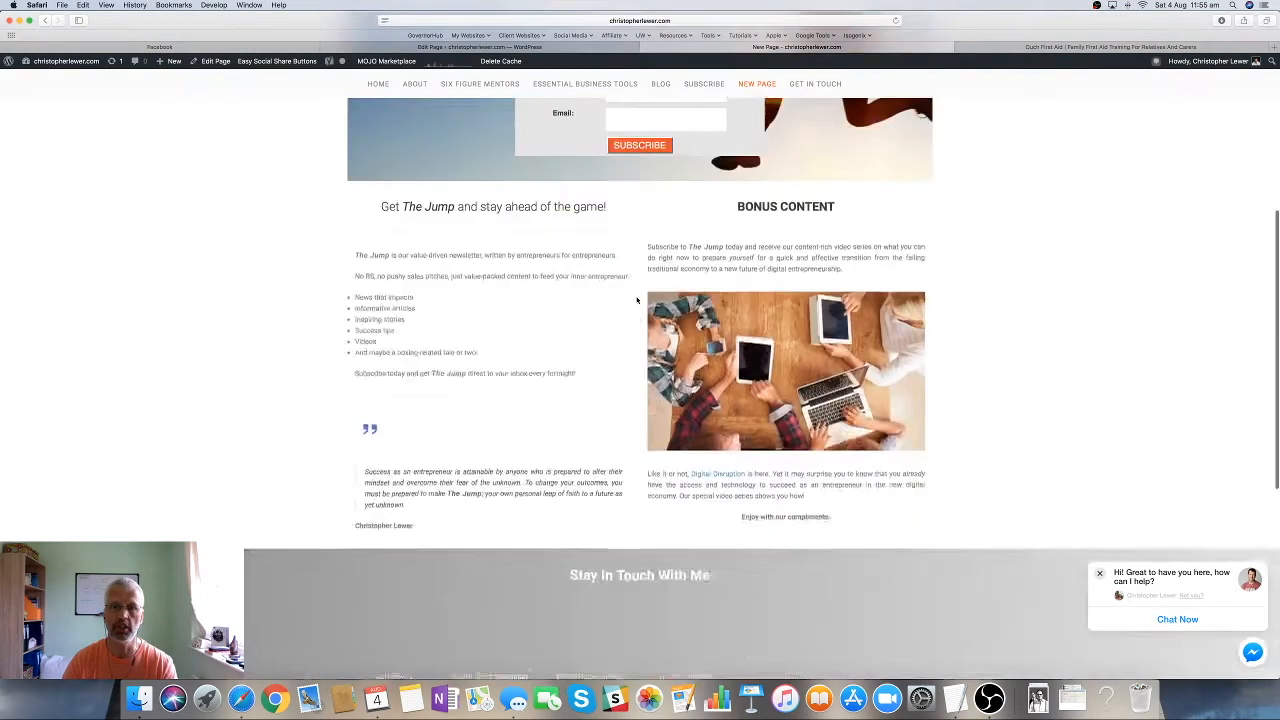
{"action": "scroll", "coordinate": [637, 300], "scroll_direction": "up", "scroll_amount": 2}
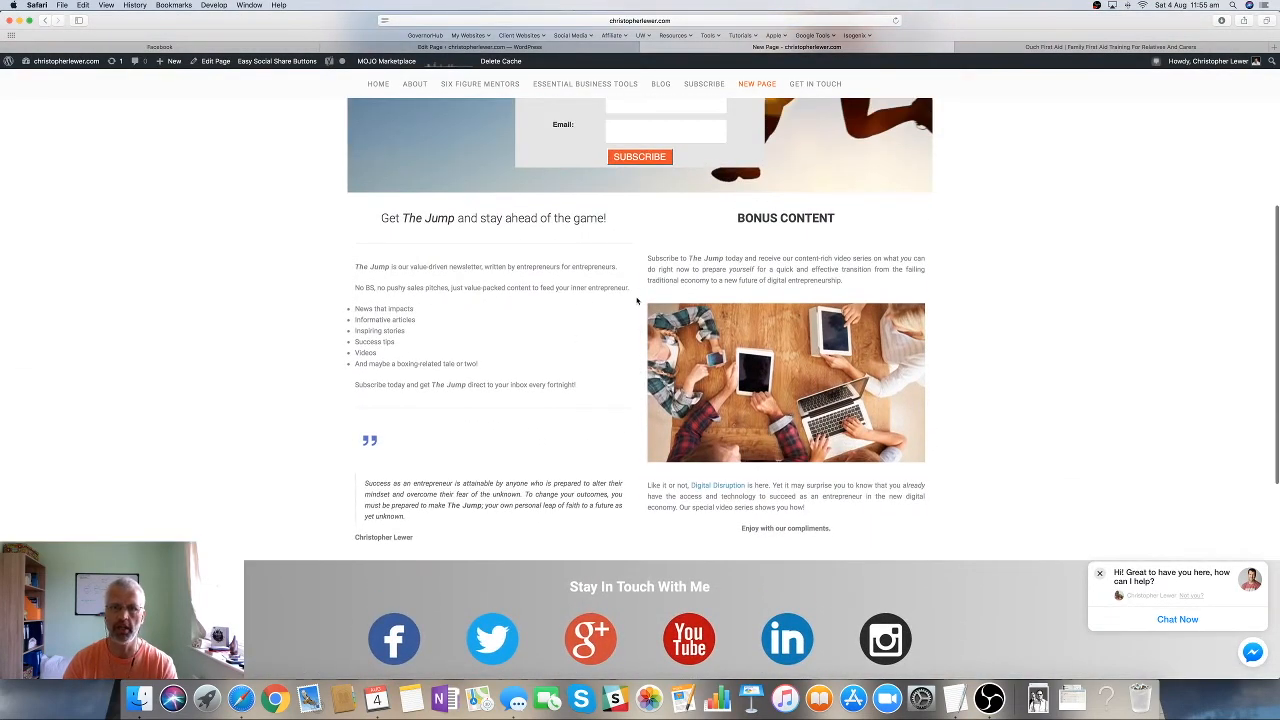
{"action": "scroll", "coordinate": [637, 300], "scroll_direction": "up", "scroll_amount": 3}
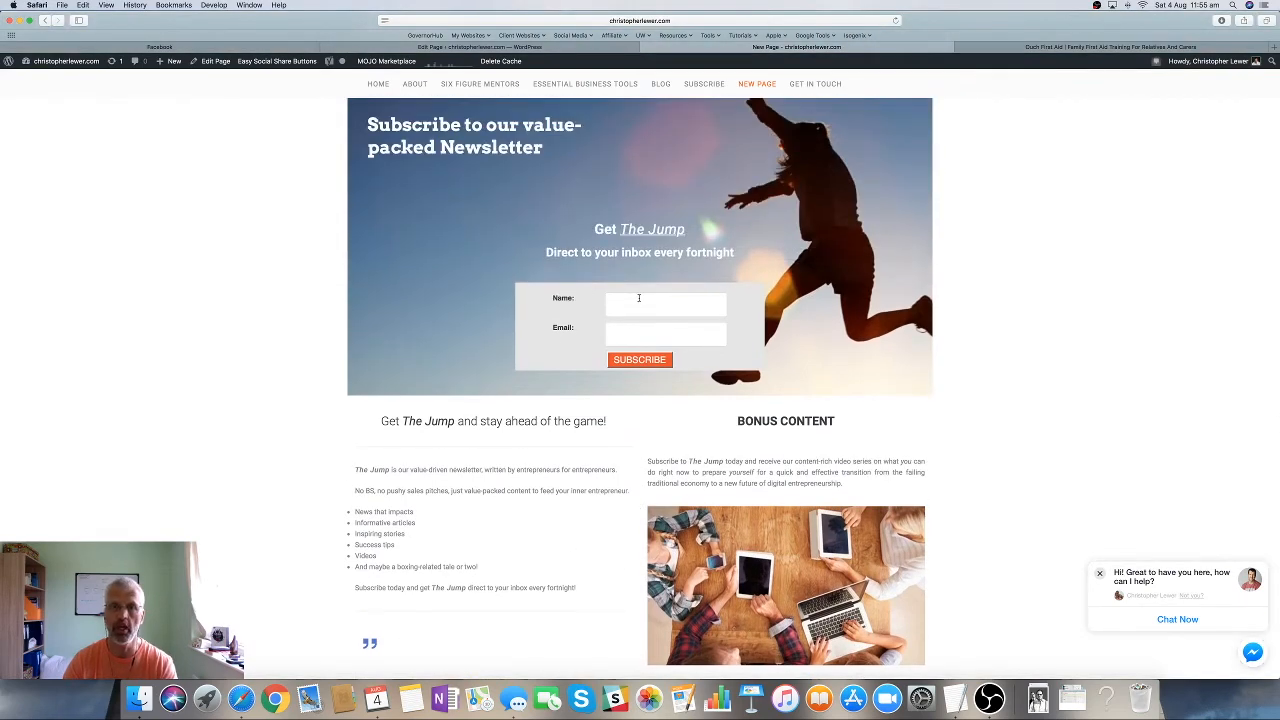
{"action": "scroll", "coordinate": [638, 308], "scroll_direction": "down", "scroll_amount": 1}
{"action": "scroll", "coordinate": [638, 308], "scroll_direction": "up", "scroll_amount": 3}
{"action": "scroll", "coordinate": [506, 281], "scroll_direction": "down", "scroll_amount": 2}
{"action": "scroll", "coordinate": [506, 281], "scroll_direction": "down", "scroll_amount": 1}
{"action": "scroll", "coordinate": [589, 352], "scroll_direction": "down", "scroll_amount": 3}
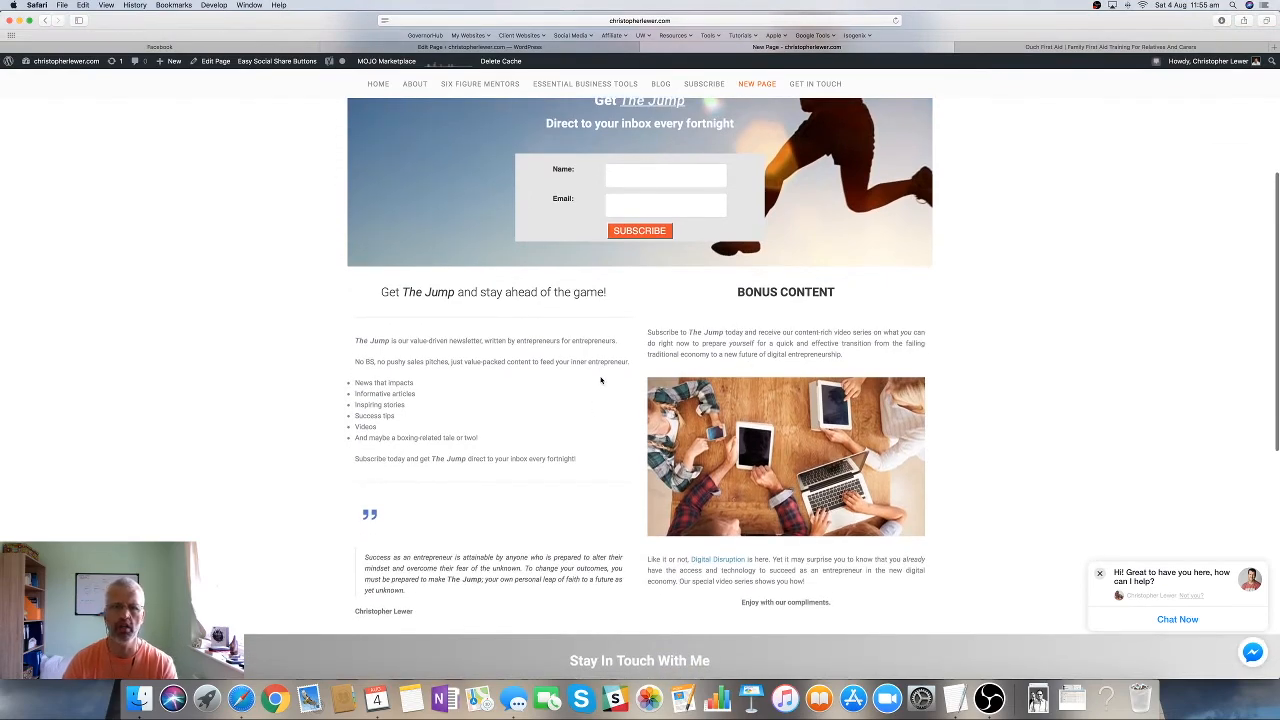
{"action": "scroll", "coordinate": [627, 368], "scroll_direction": "down", "scroll_amount": 2}
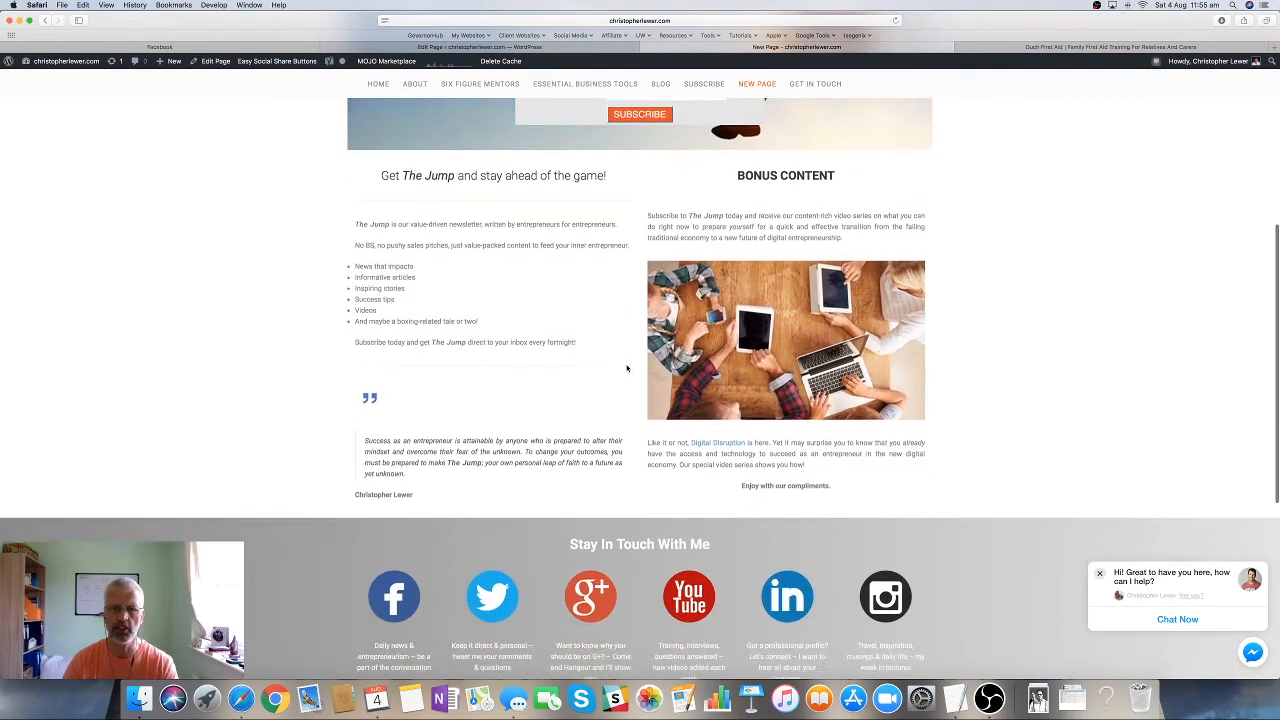
{"action": "scroll", "coordinate": [627, 368], "scroll_direction": "up", "scroll_amount": 5}
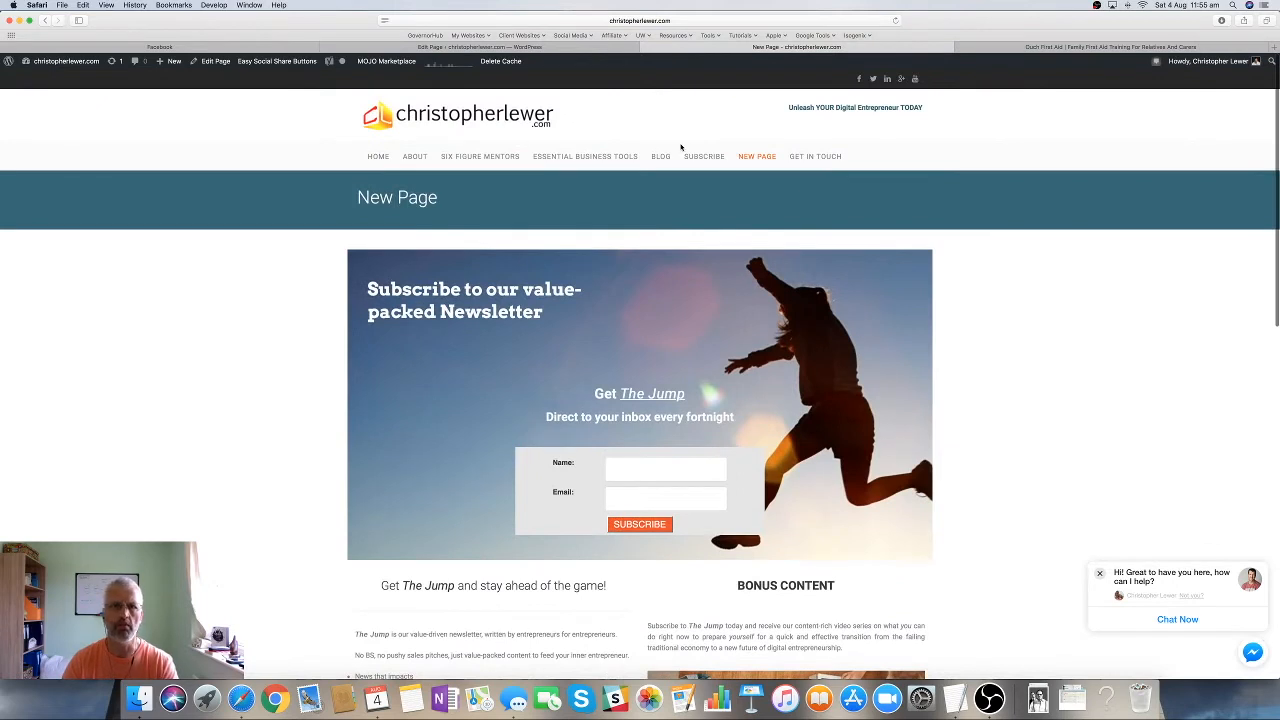